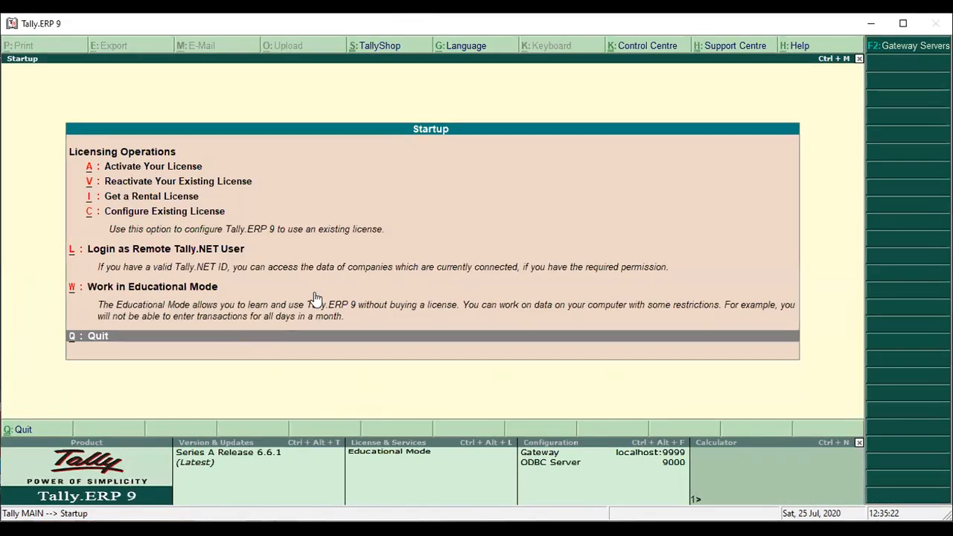
Start working in Educational Mode from the startup options.
key("Up")
key("Up")
key("Down")
key("Return")
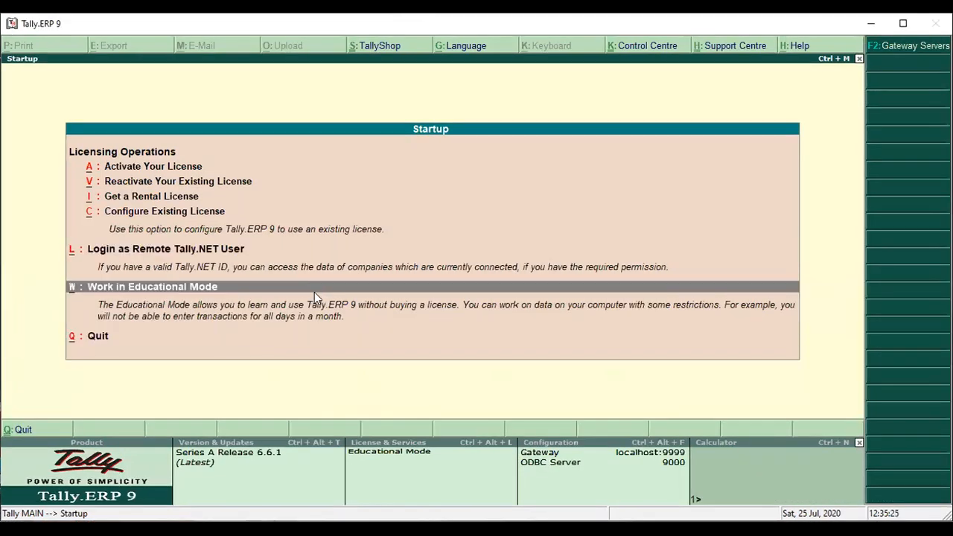
key("Escape")
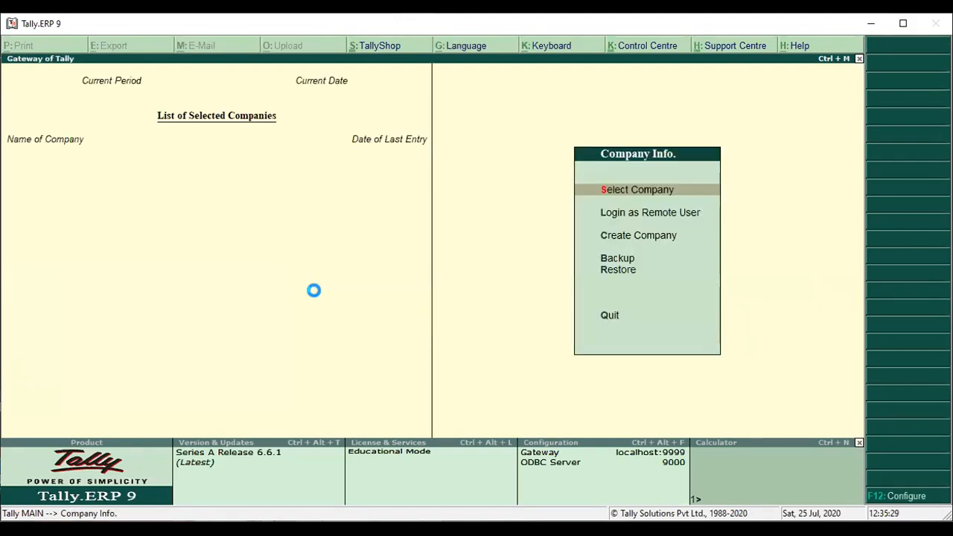
Select the company Luxmi Enterprises from the list of companies and load it.
key("Return")
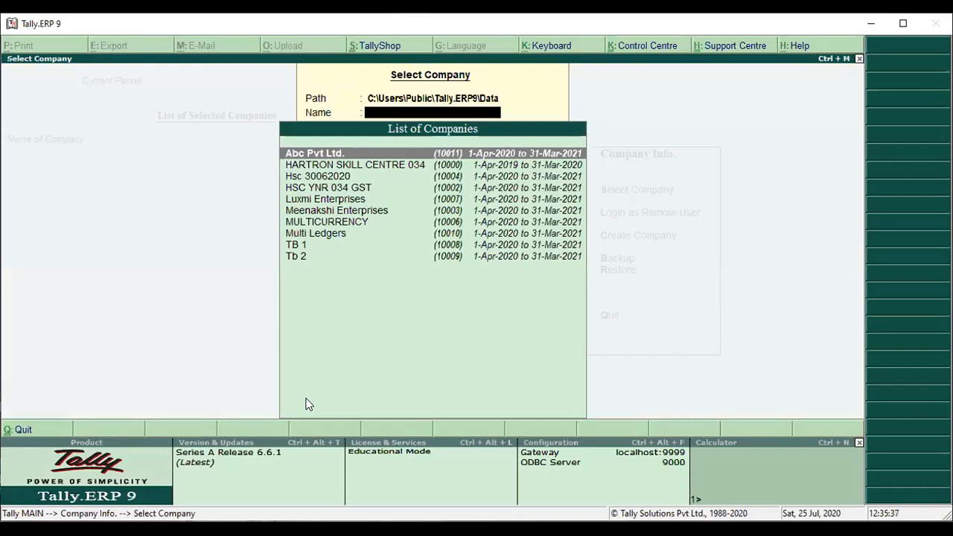
key("Down")
key("Down")
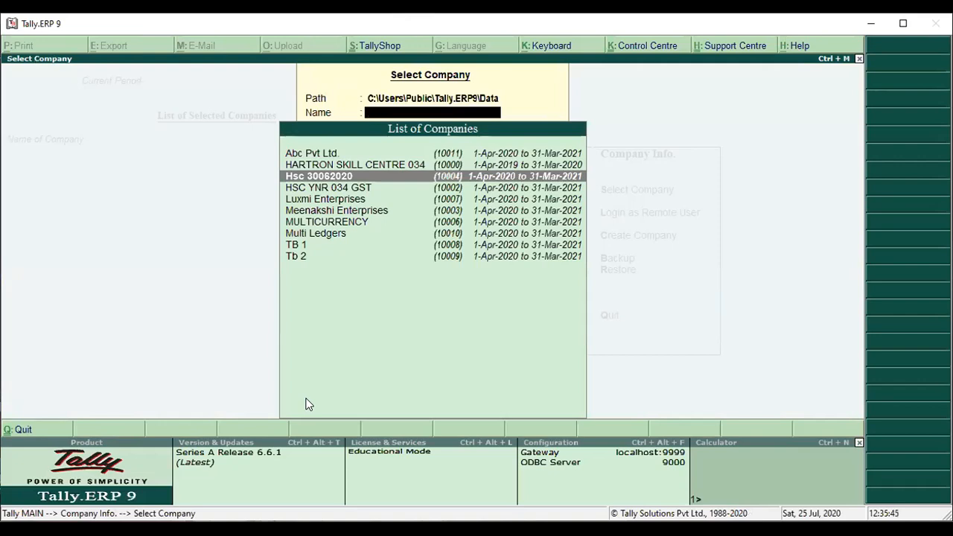
key("Down")
key("Down")
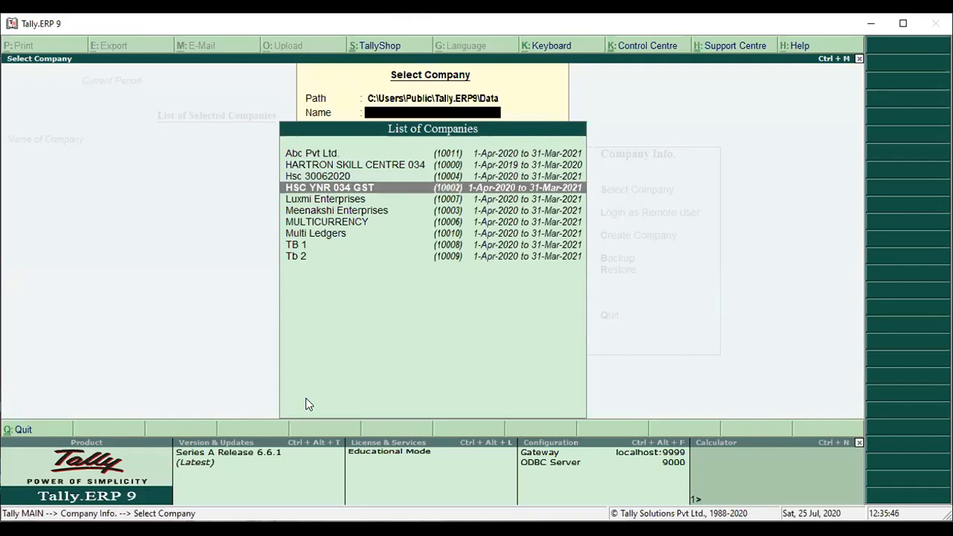
key("Return")
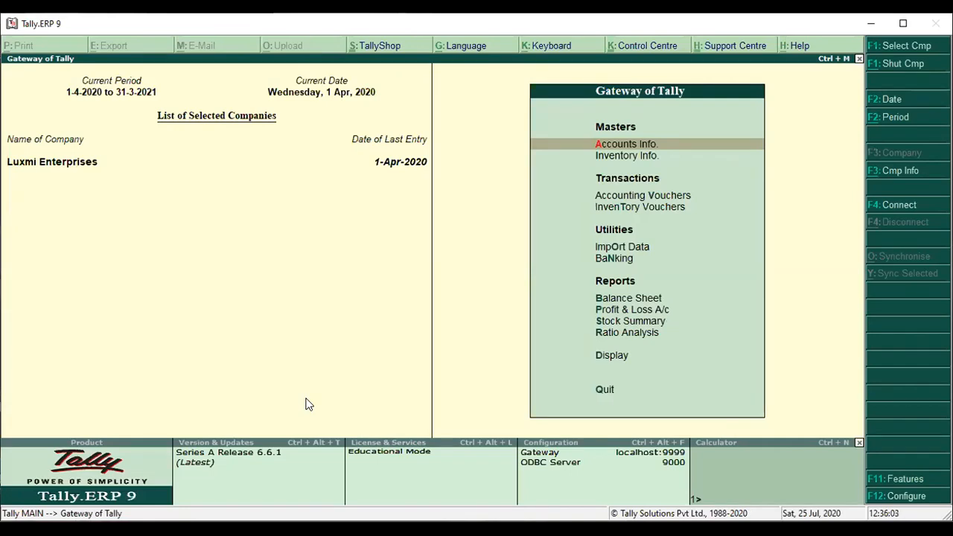
Open a payment voucher for entry and accept its standard configuration.
key("F12")
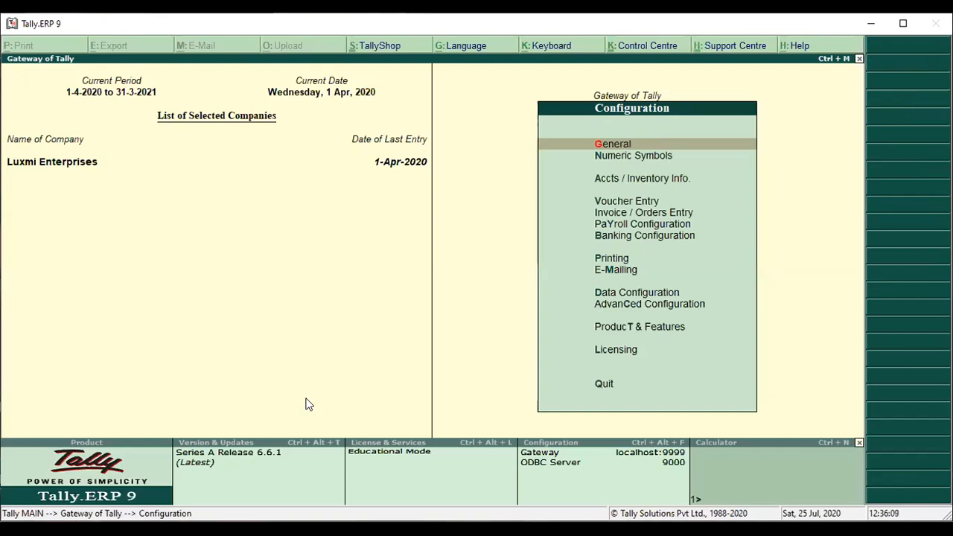
key("Escape")
key("v")
key("F12")
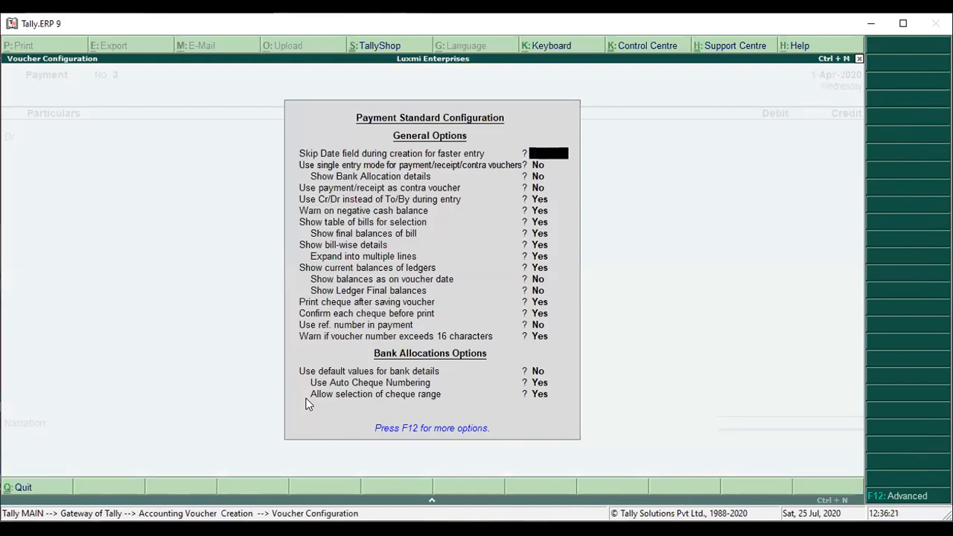
key("ctrl+a")
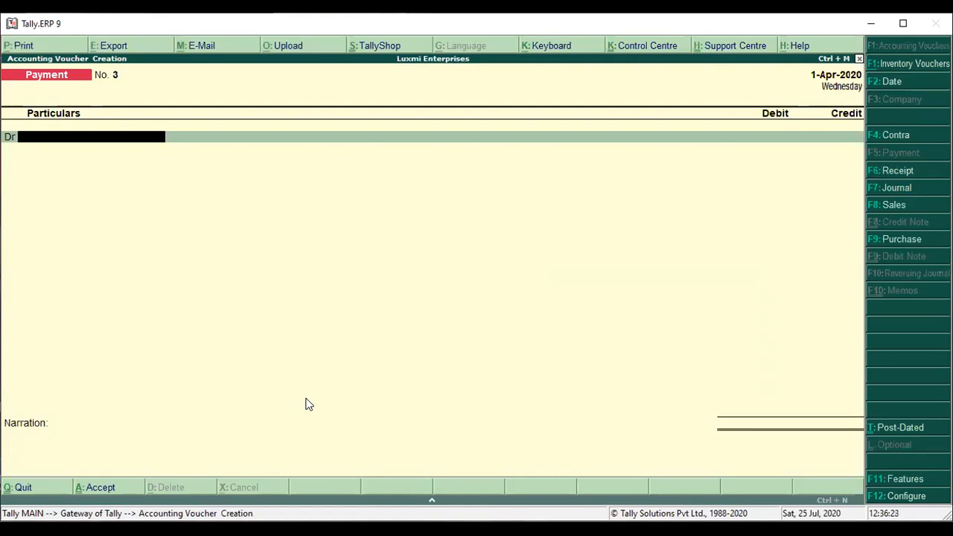
Enable Goods and Services Tax (GST) in the company's statutory and taxation features.
key("F11")
key("F3")
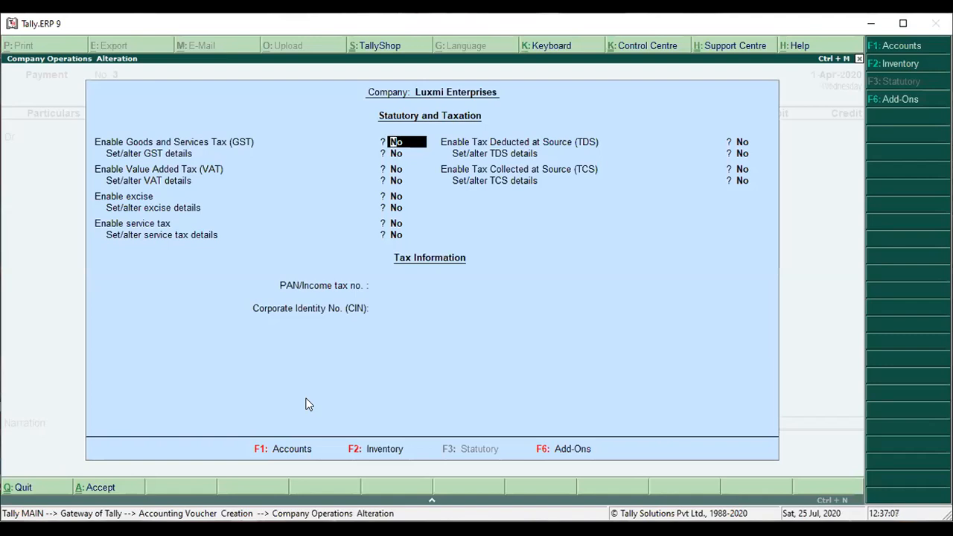
type("y")
key("Return")
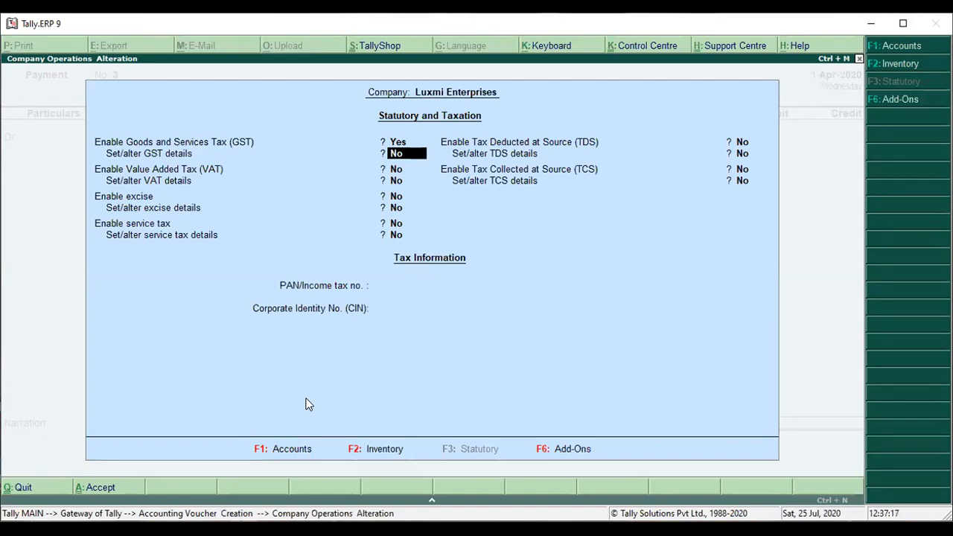
Accept the company's GST details with state Haryana and Regular registration, and return the set/alter GST details option to No.
type("y")
key("Return")
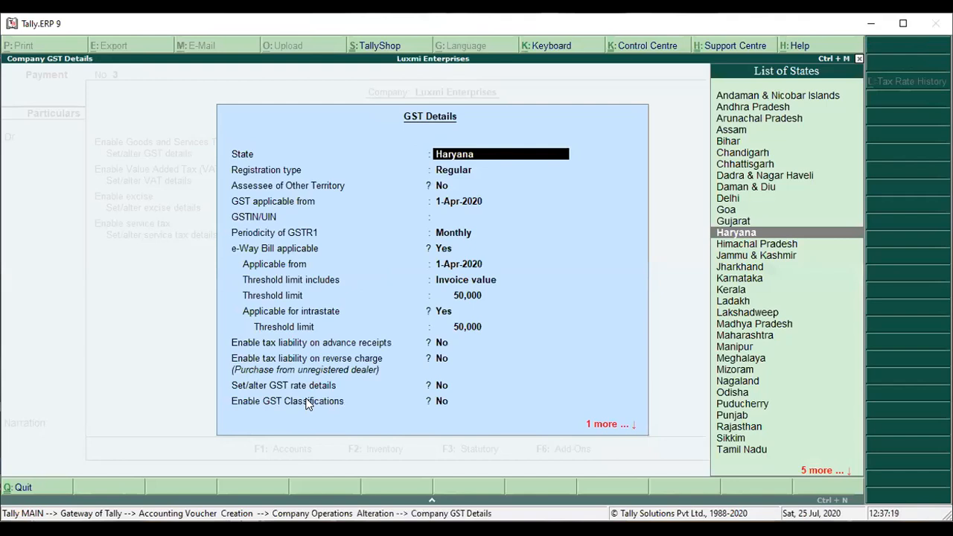
key("Return")
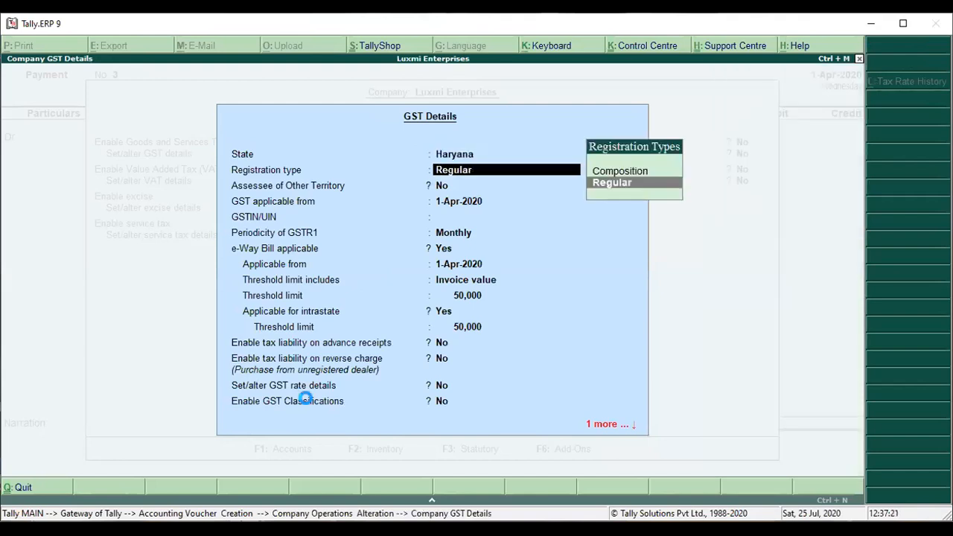
key("ctrl+a")
key("Up")
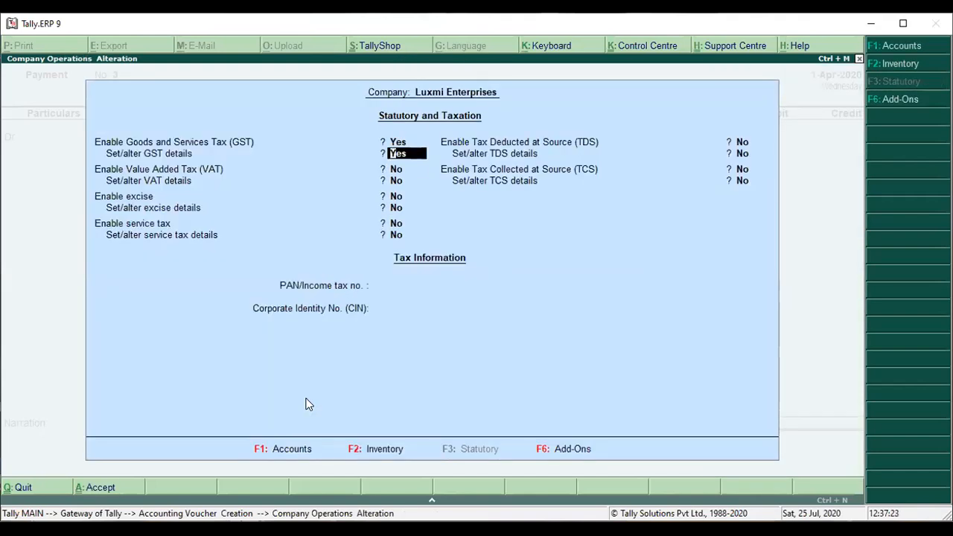
type("n")
key("Return")
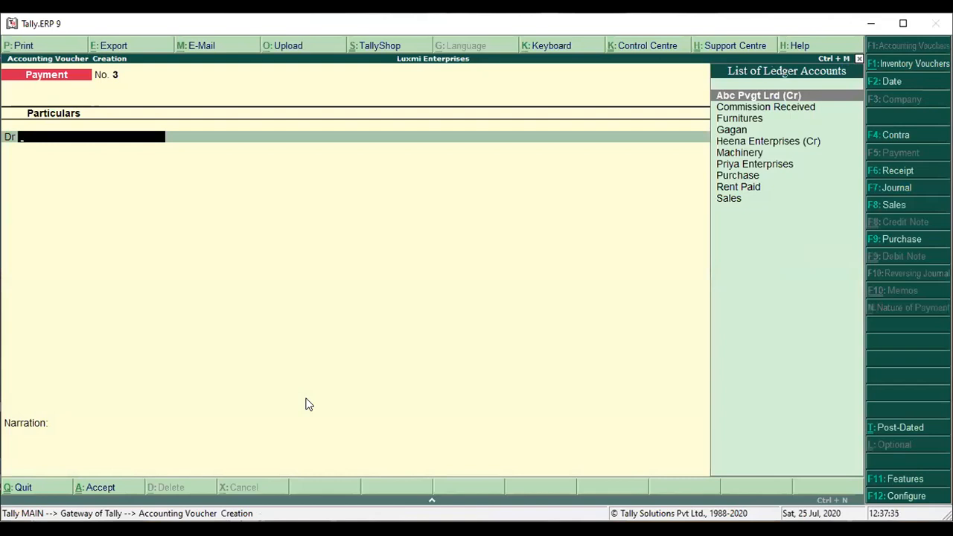
Switch to a purchase voucher and compare its item invoice and voucher layouts, ending in the debit/credit voucher layout.
key("F7")
key("F9")
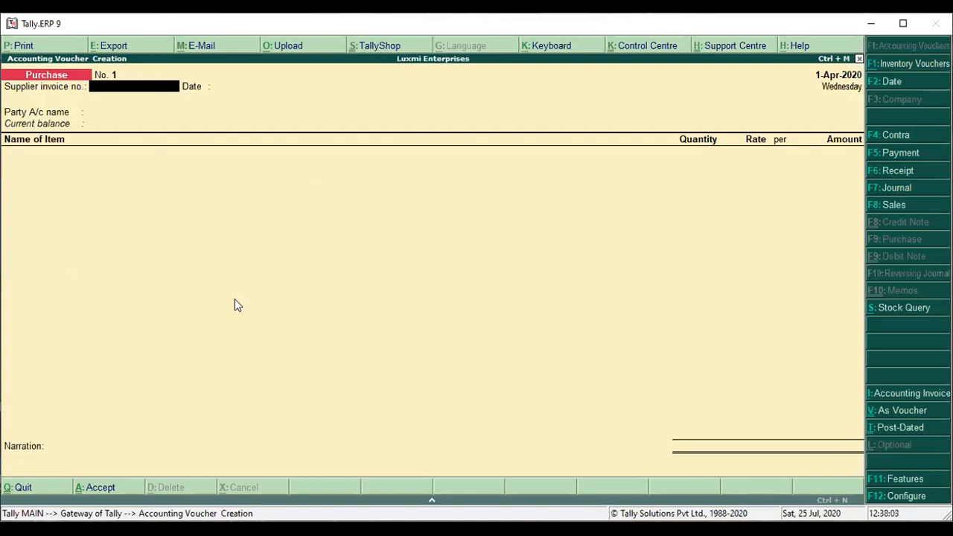
key("ctrl+v")
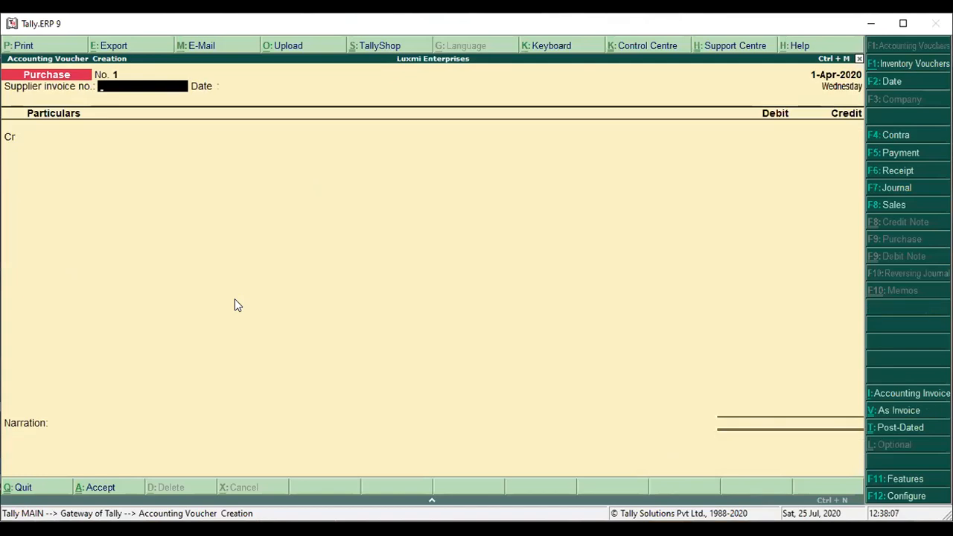
key("ctrl+v")
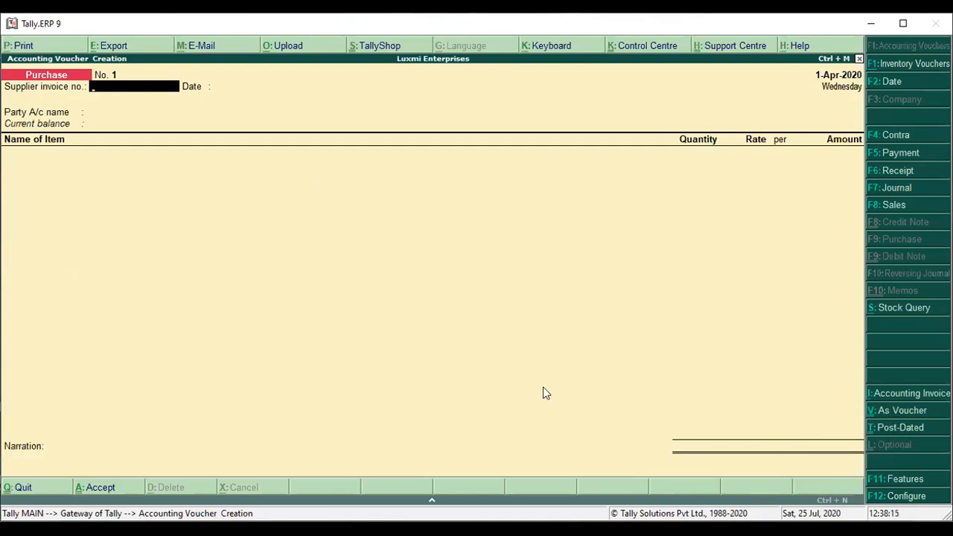
key("ctrl+v")
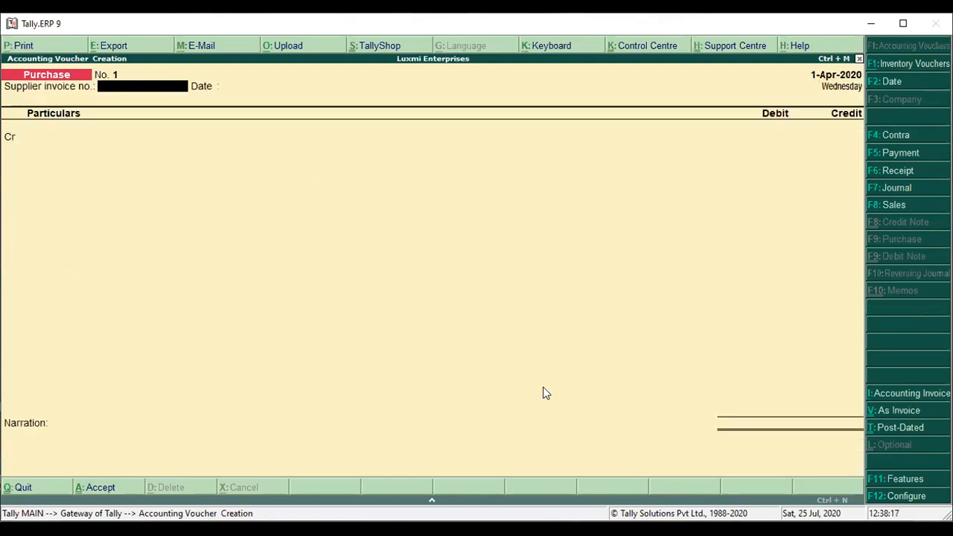
key("ctrl+v")
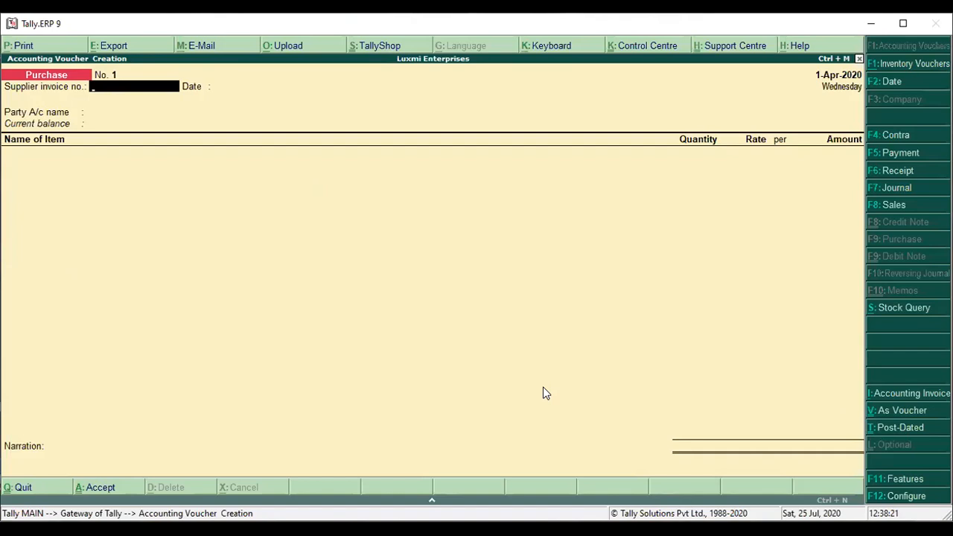
key("ctrl+v")
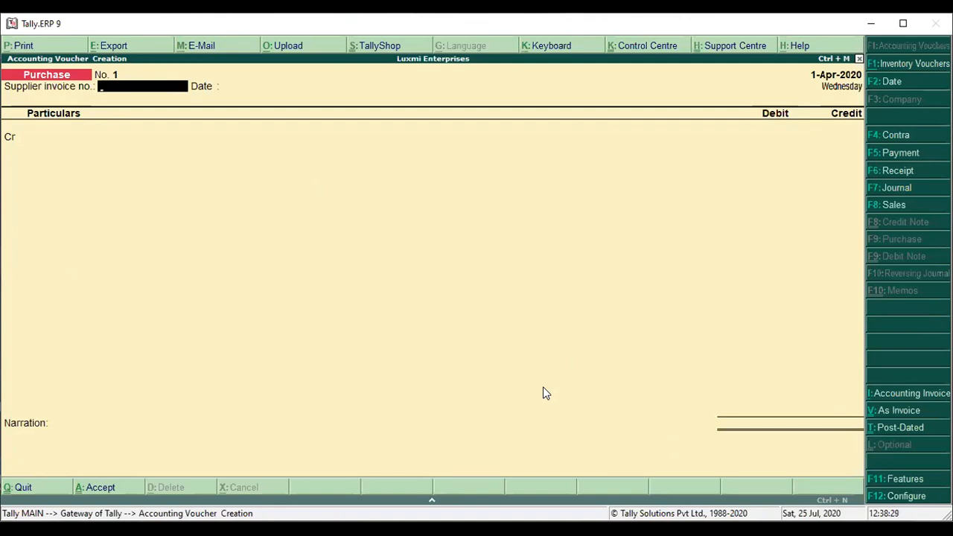
Enter supplier invoice number a1 with the date 1-Apr-2020 on the purchase voucher.
type("a1")
key("Return")
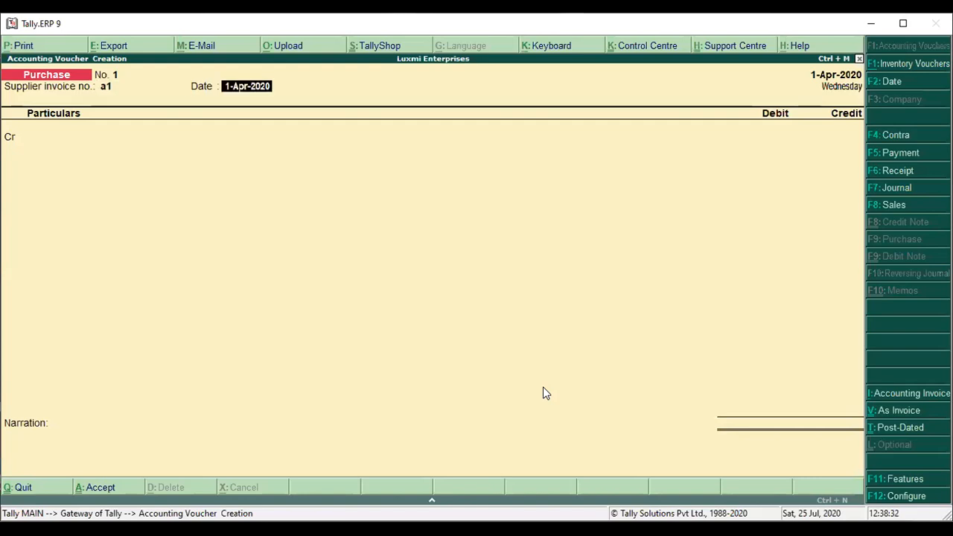
key("Return")
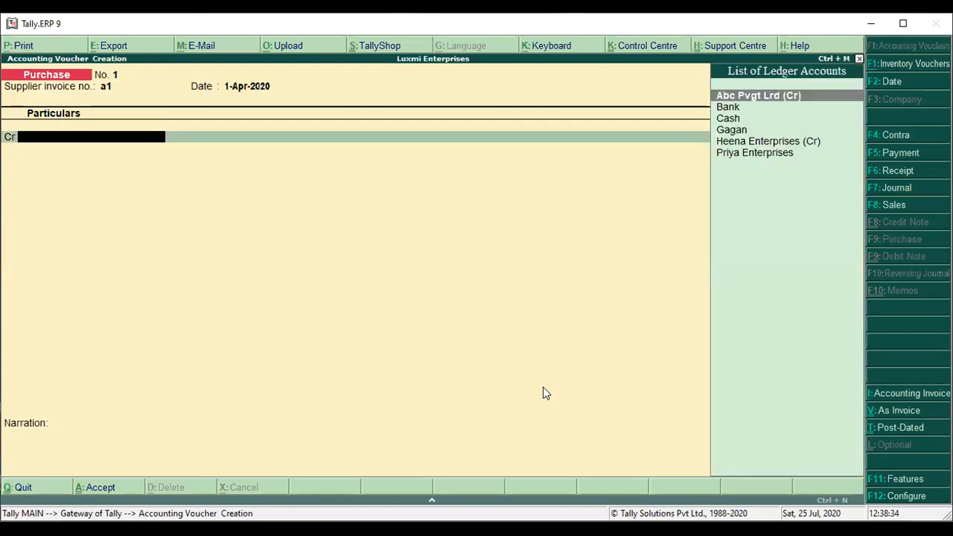
key("BackSpace")
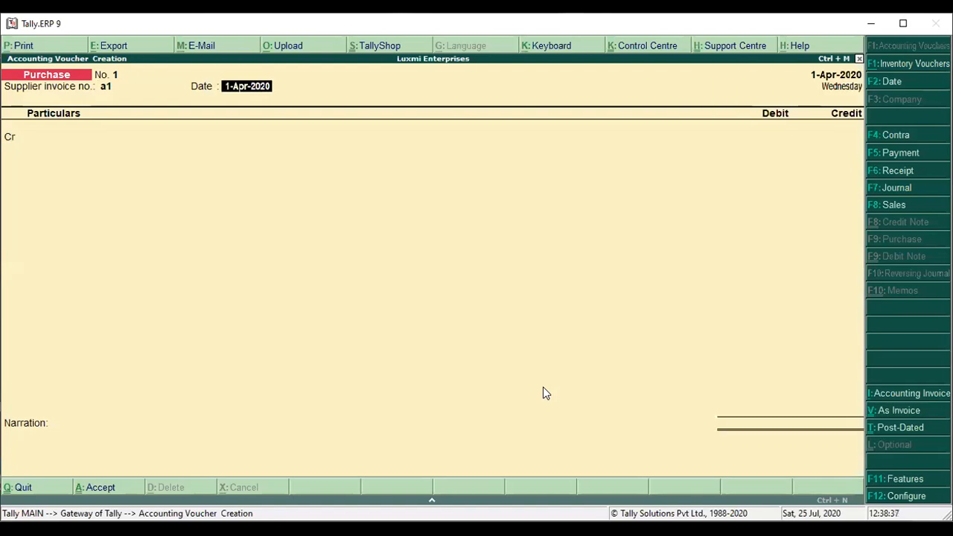
key("Return")
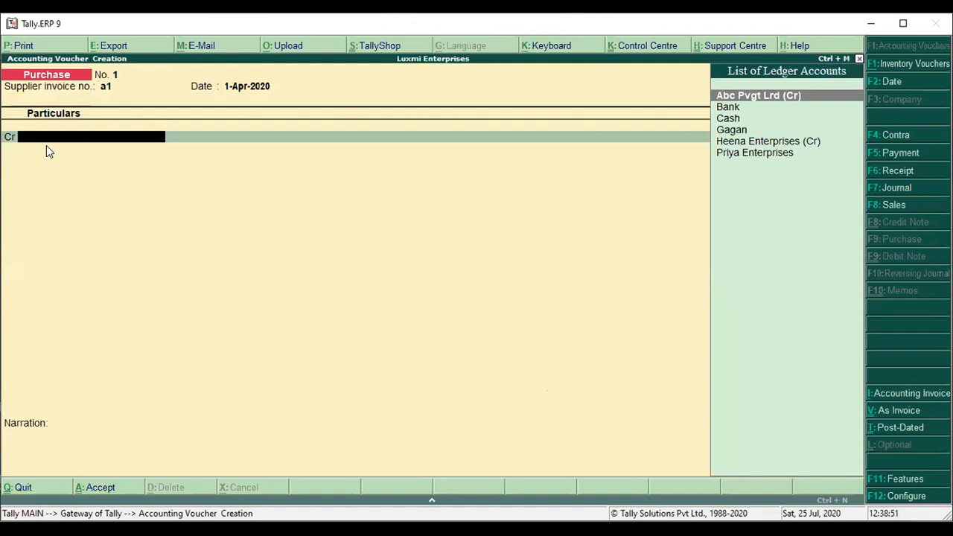
Select Abc Pvgt Lrd (Cr) as the credited ledger and accept the supplier details with state Haryana.
key("Down")
key("Up")
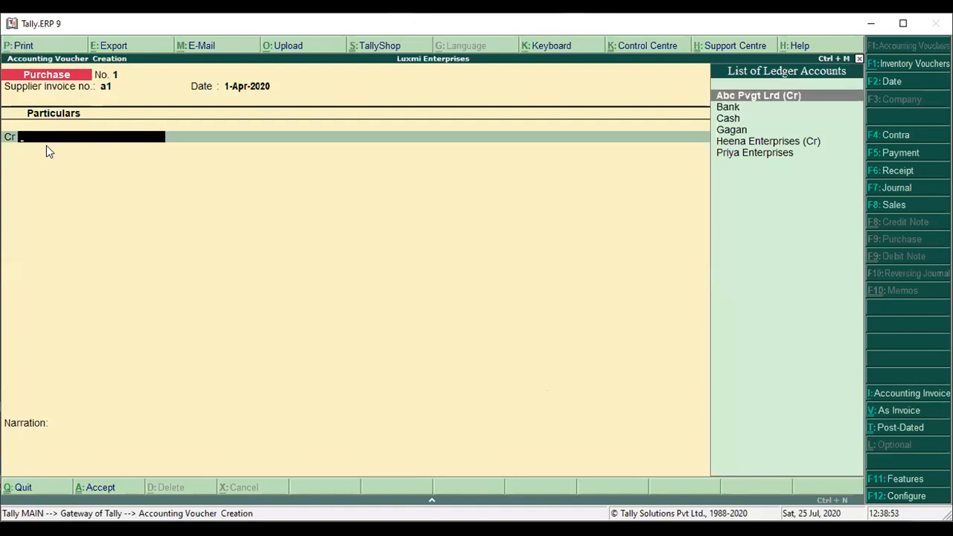
key("Return")
key("Return")
key("Return")
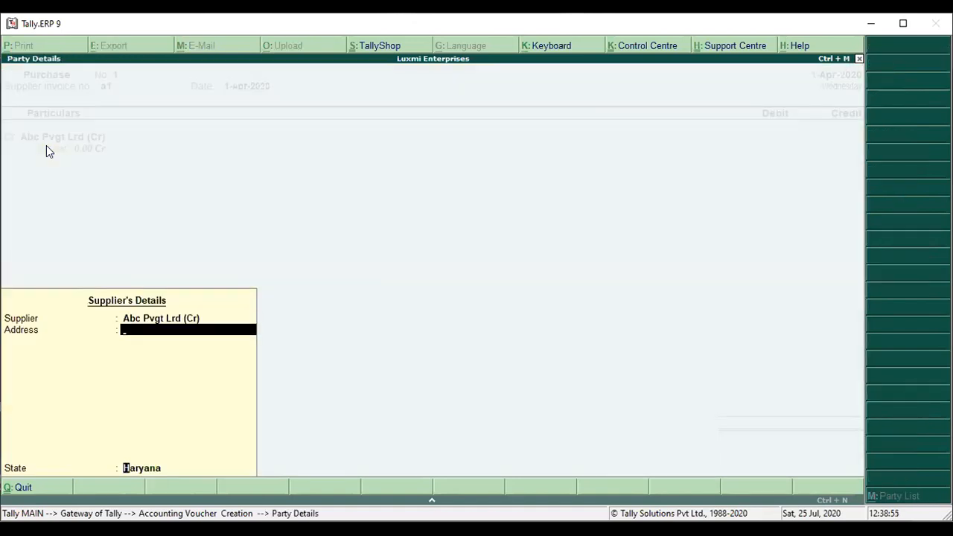
key("Return")
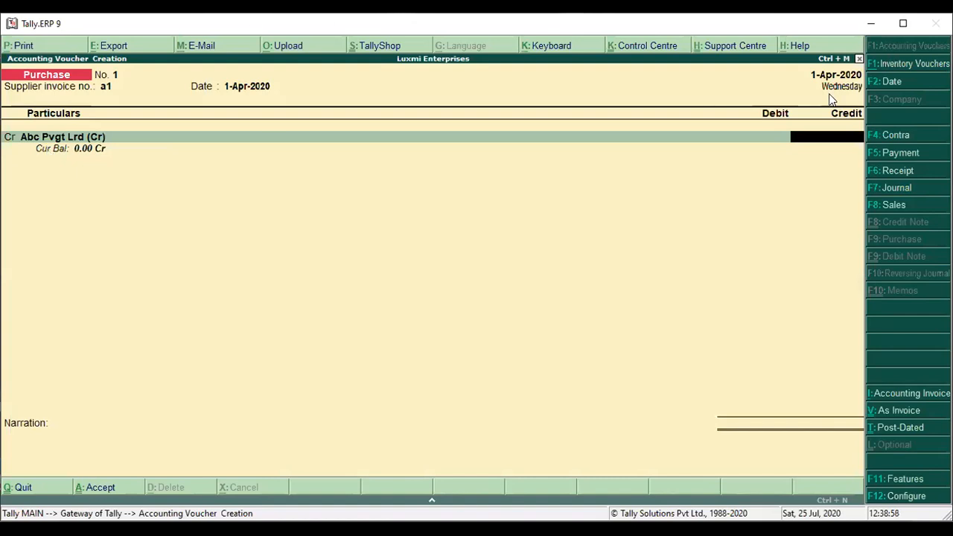
Credit the supplier 50,000 and allocate the full amount to the bill as New Ref a1.
type("50,000")
key("Return")
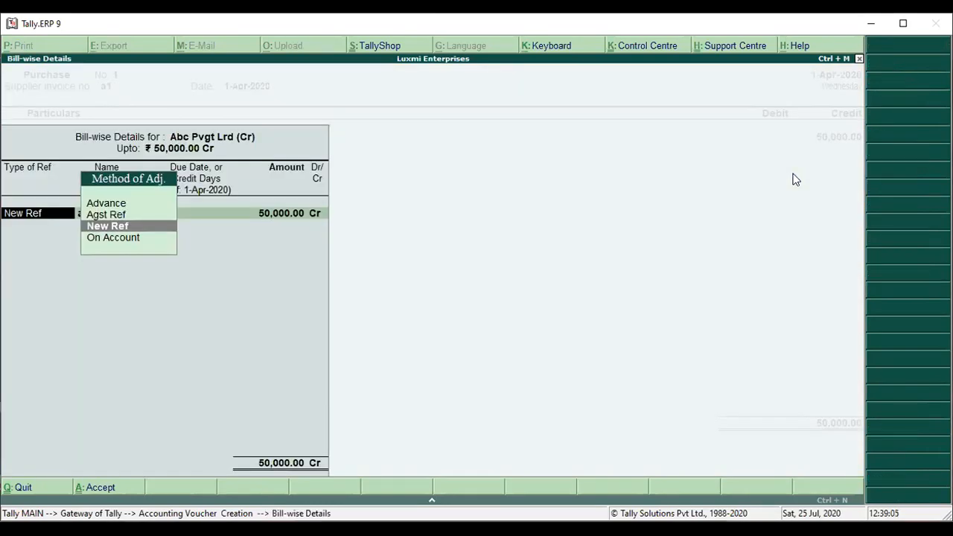
key("Return")
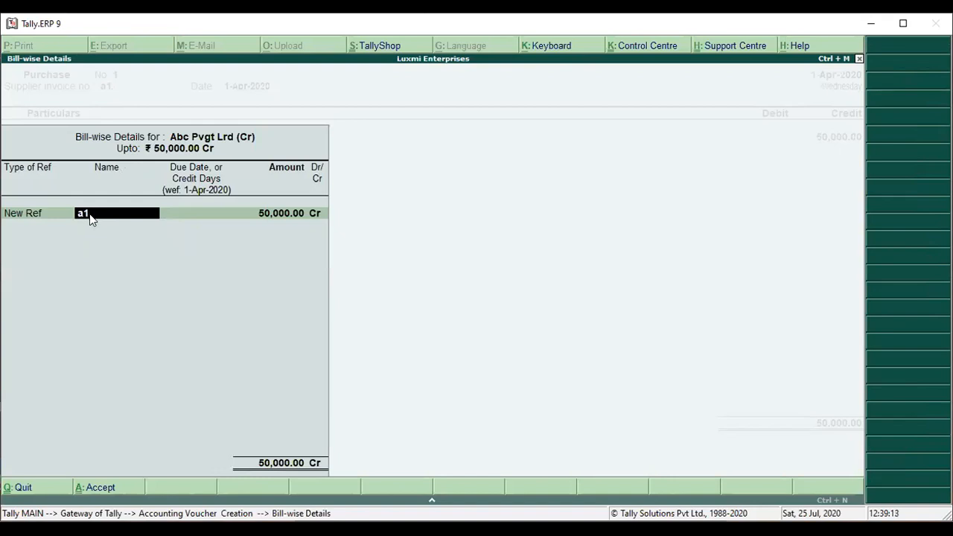
key("Return")
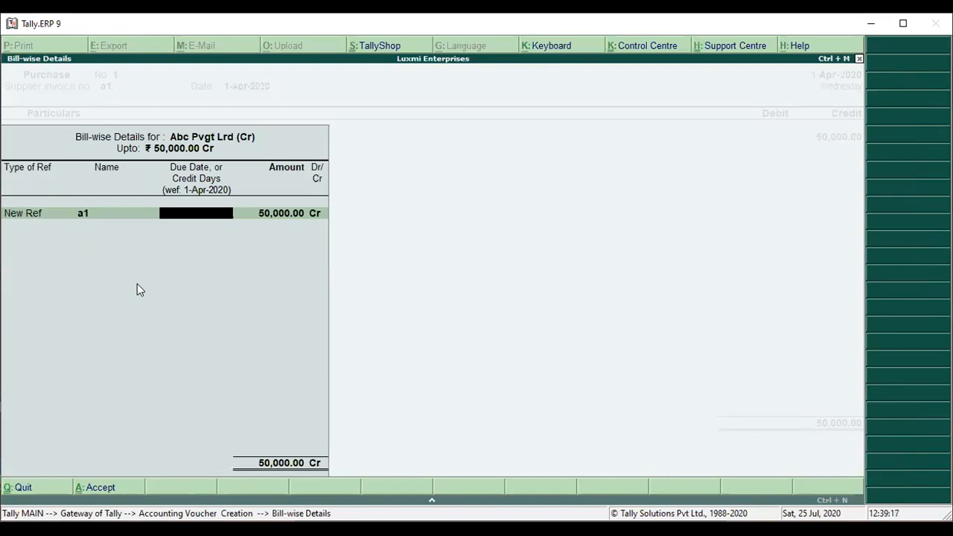
key("Return")
key("Return")
key("Return")
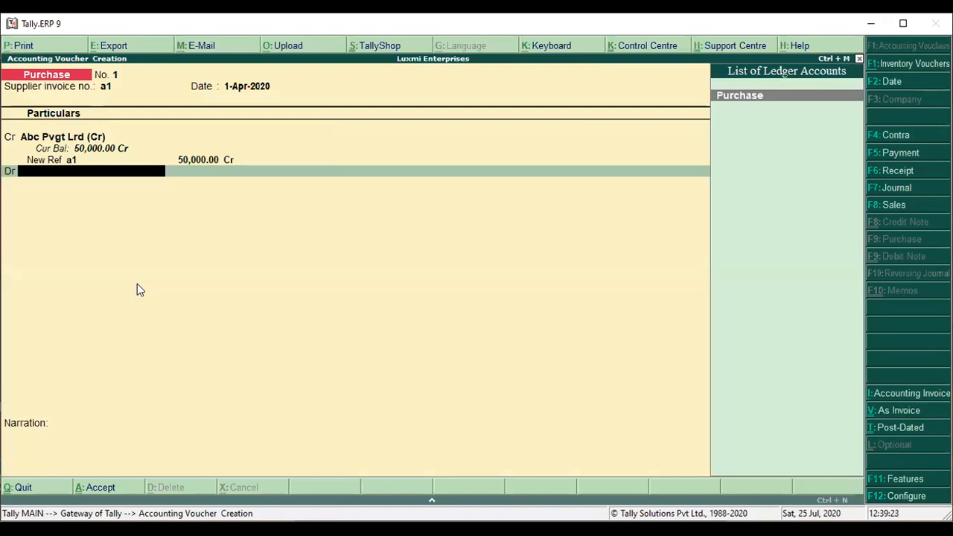
key("Return")
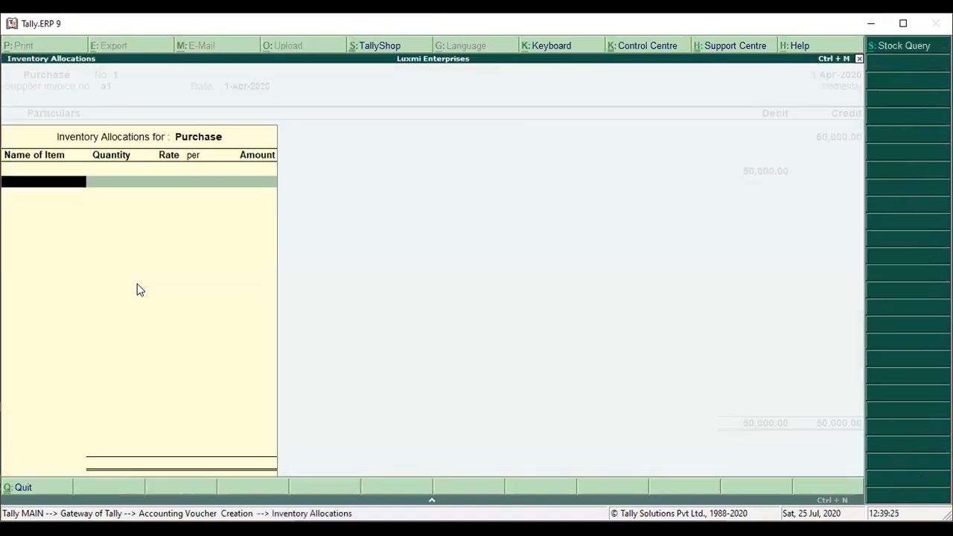
key("Escape")
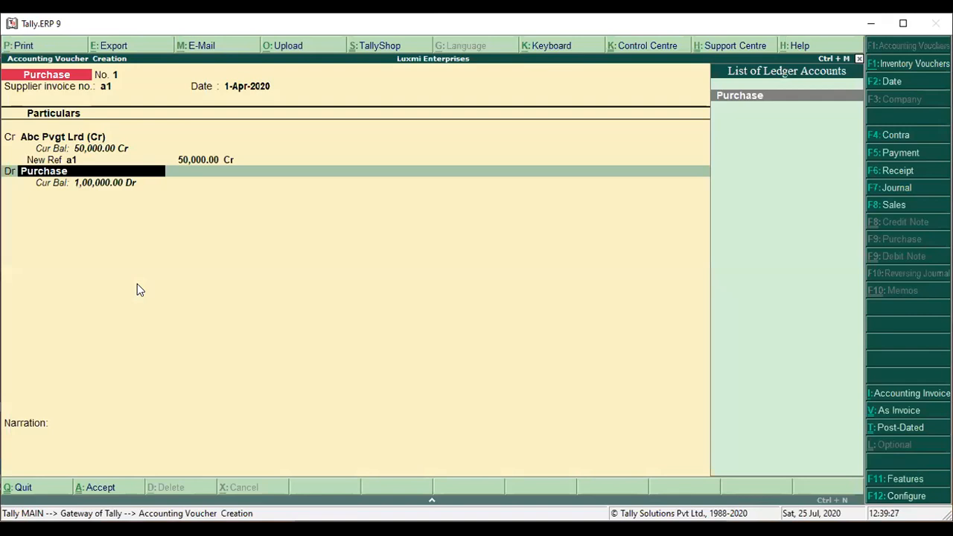
key("ctrl+Return")
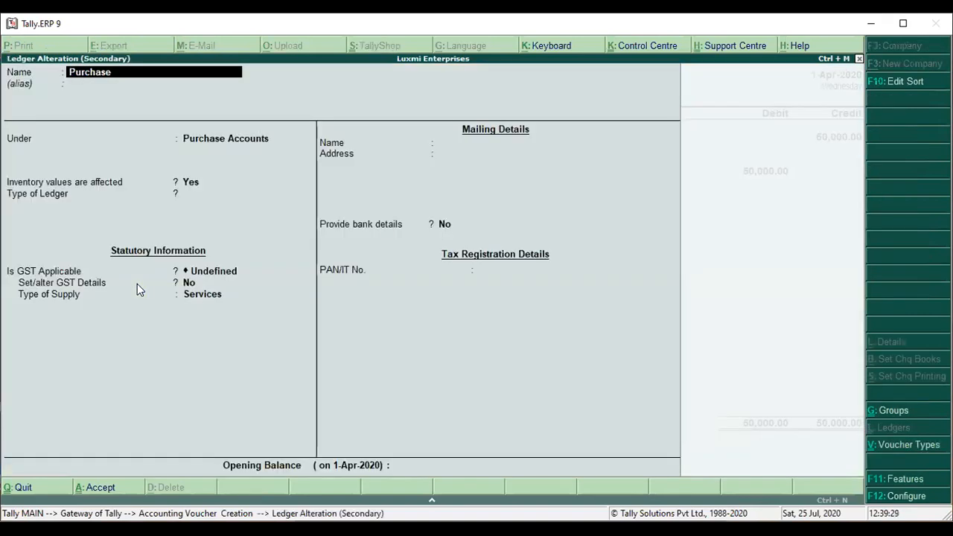
type("@1")
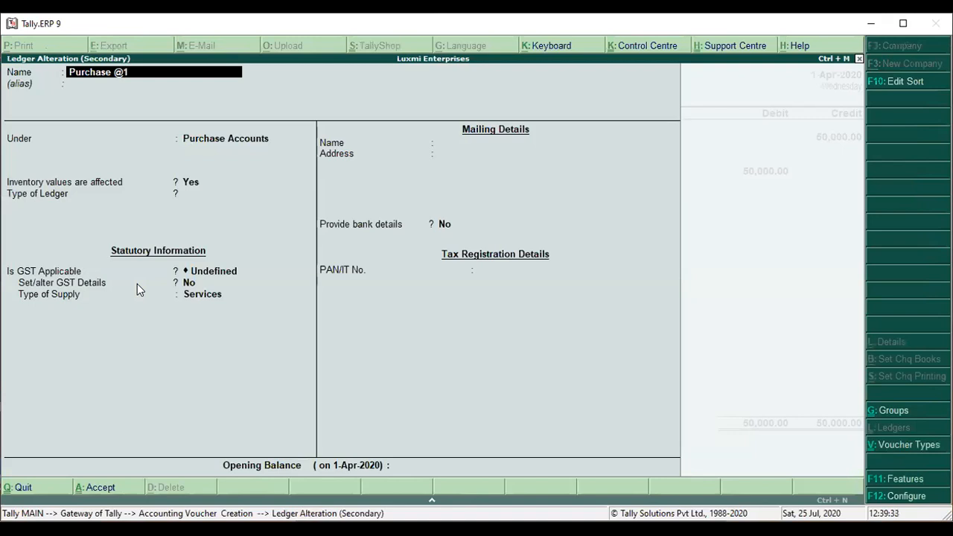
type("2% Local")
key("Return")
key("Return")
key("Return")
key("Return")
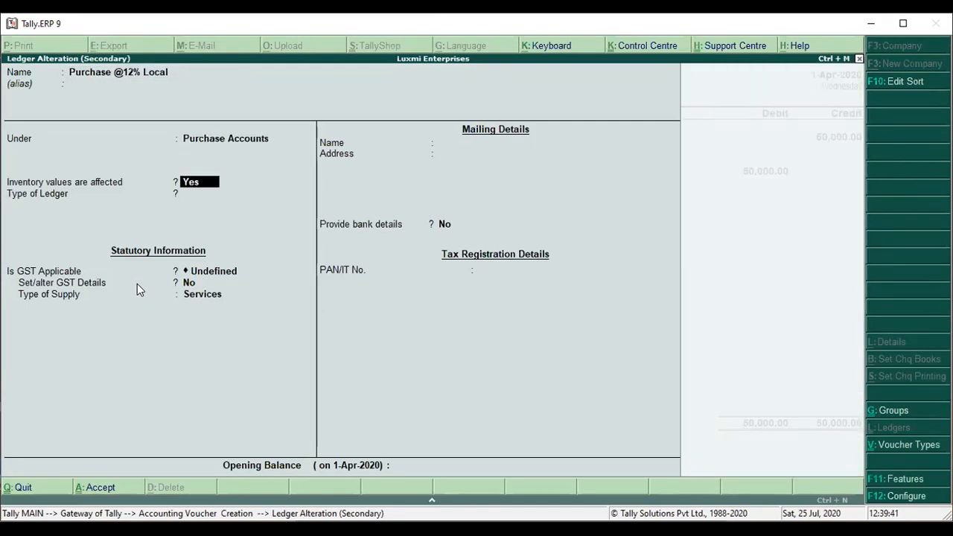
Set the purchase ledger's type to Not Applicable, mark GST as Applicable, and open its GST details.
key("Return")
type("A")
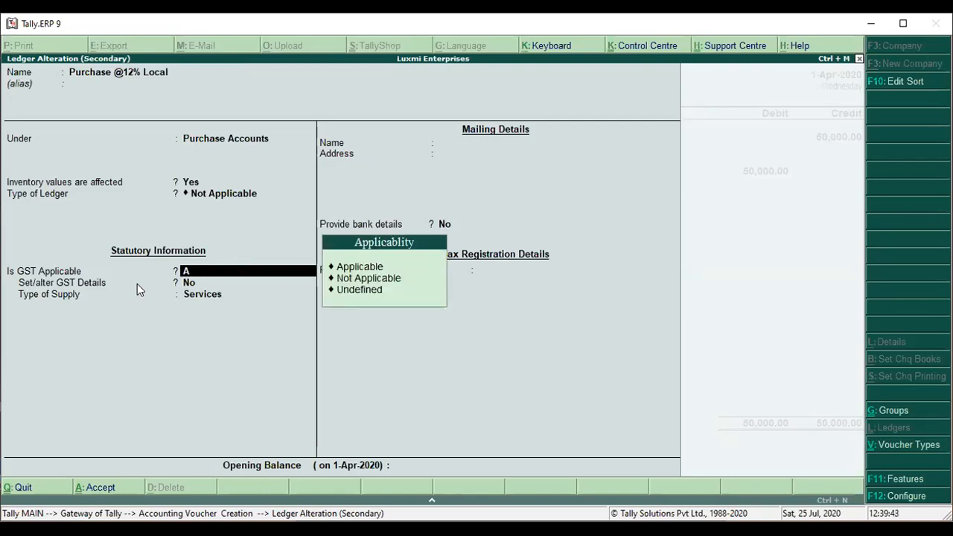
key("Return")
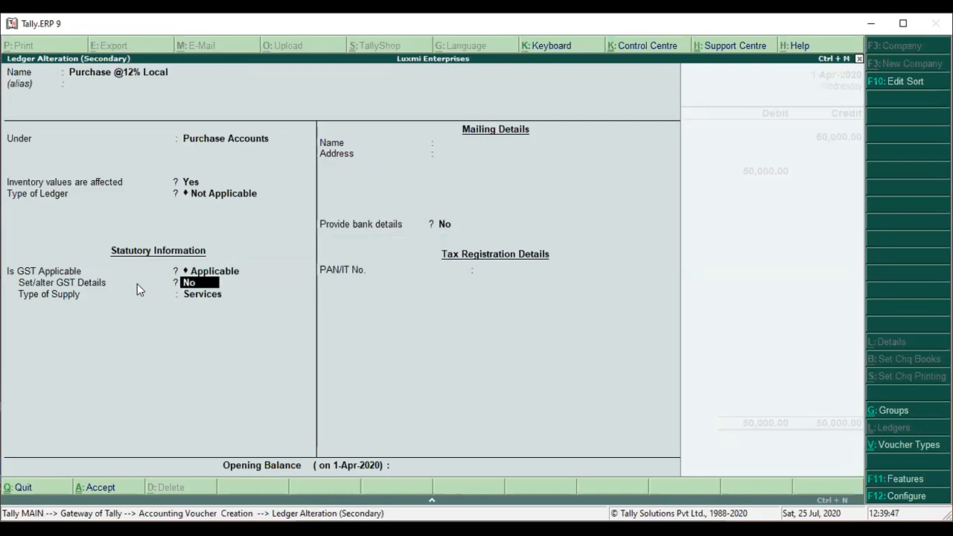
key("y")
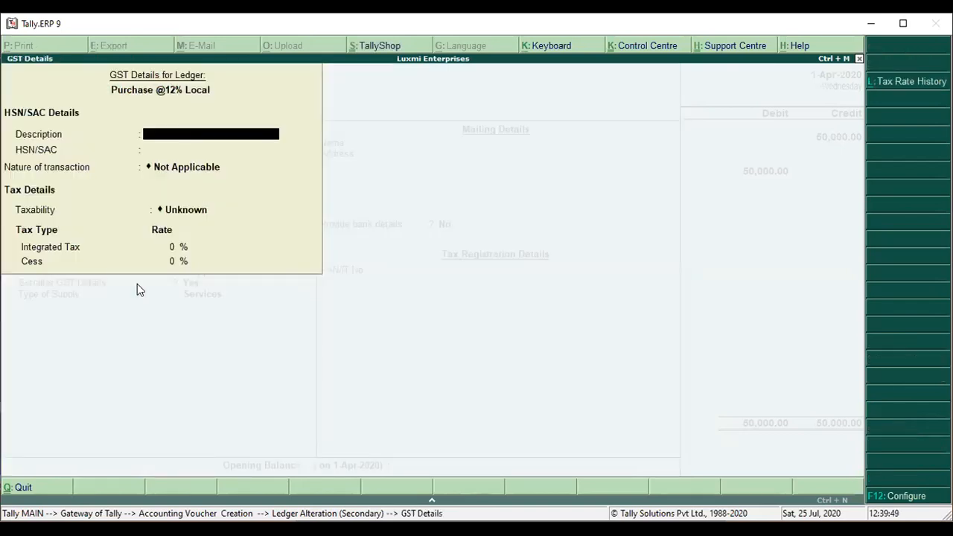
Set the ledger's GST nature of transaction to Purchase Taxable with an integrated tax rate of 12%.
key("Return")
key("Return")
type("Pu")
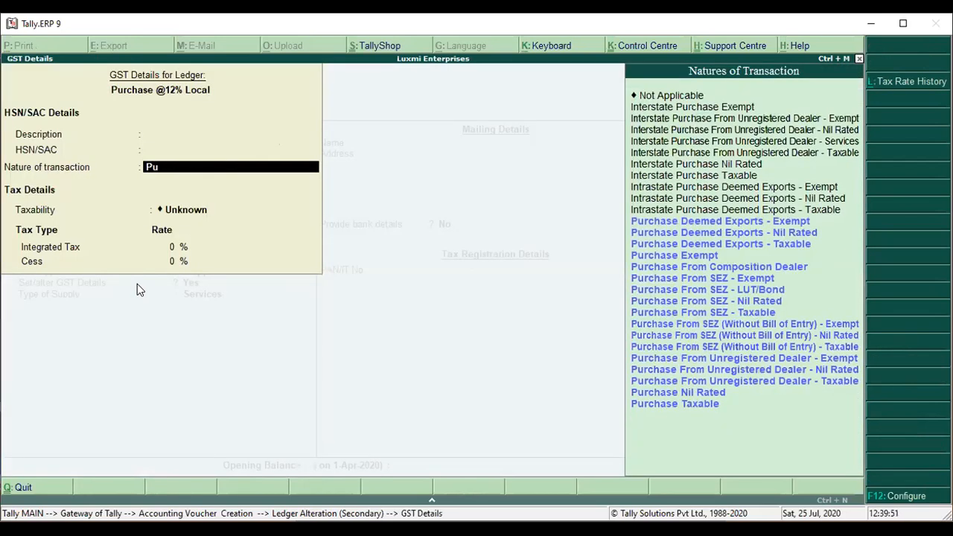
key("Down")
key("Down")
key("Down")
key("Down")
key("Down")
key("Down")
key("Down")
key("Down")
key("Down")
key("Down")
key("Down")
key("Down")
key("Down")
key("Down")
key("Down")
key("Down")
key("Down")
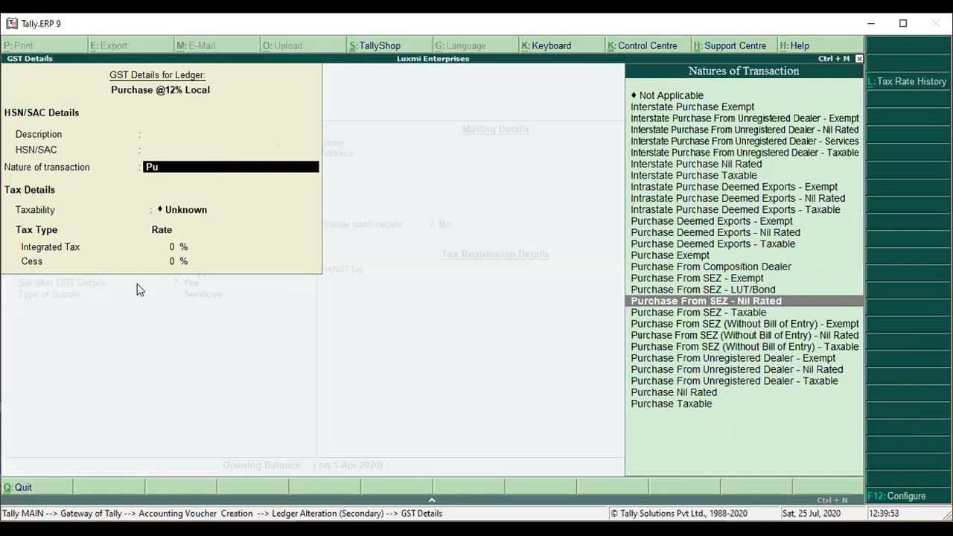
key("Return")
type("1")
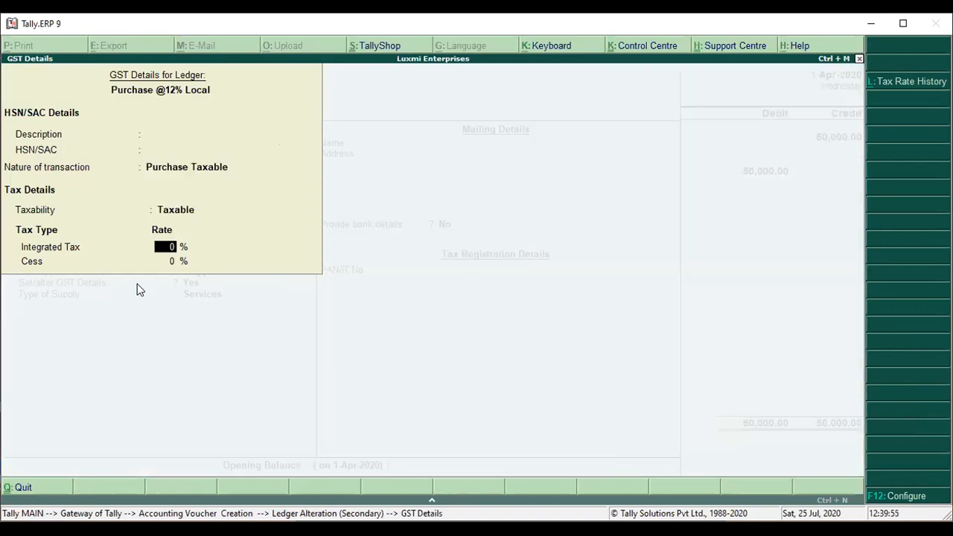
type("2")
key("Return")
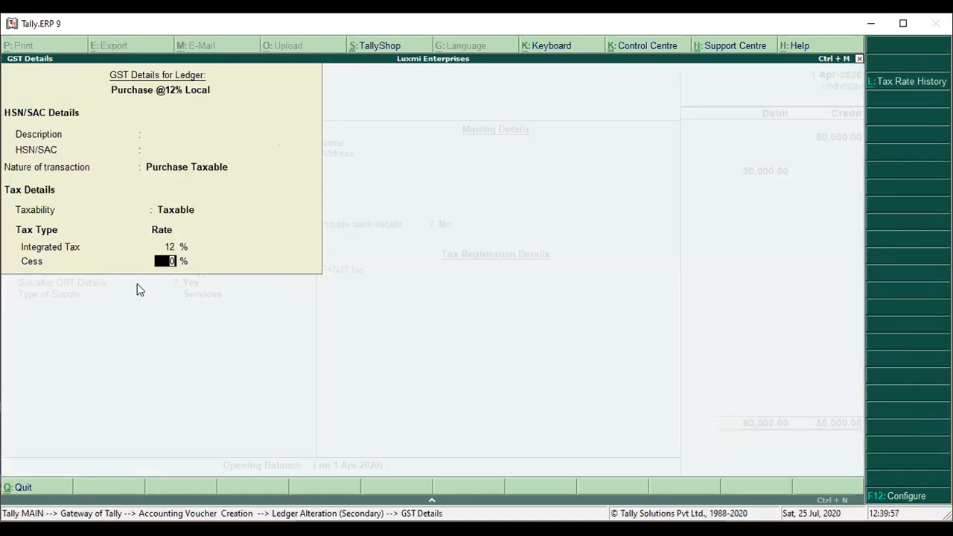
key("Return")
Reopen the purchase ledger's GST details and review the nature of transaction, taxability and tax rate.
key("BackSpace")
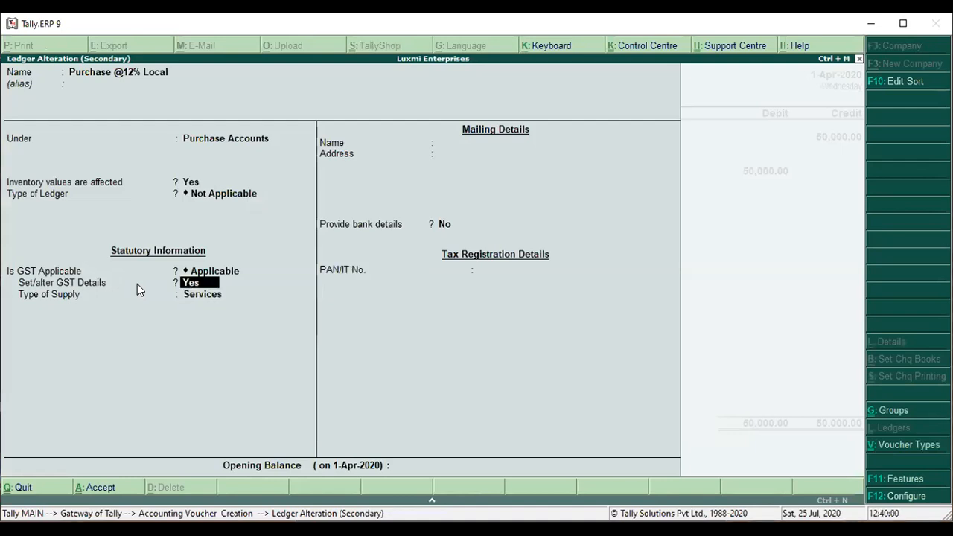
key("Return")
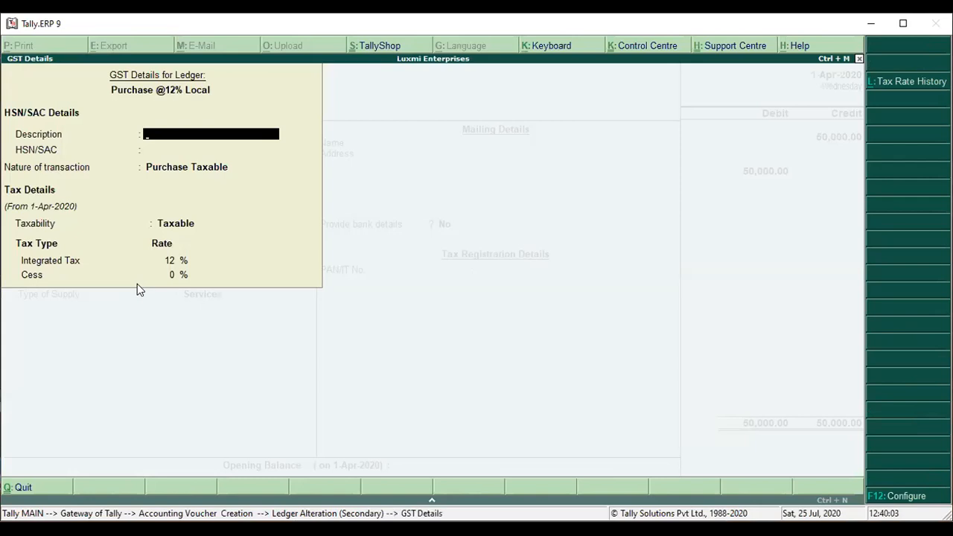
key("Return")
key("Return")
key("Return")
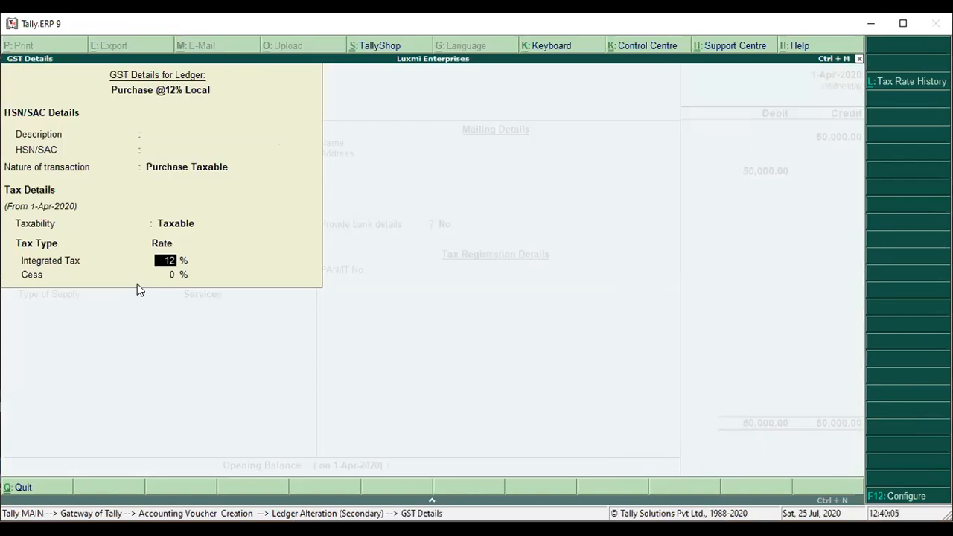
key("Return")
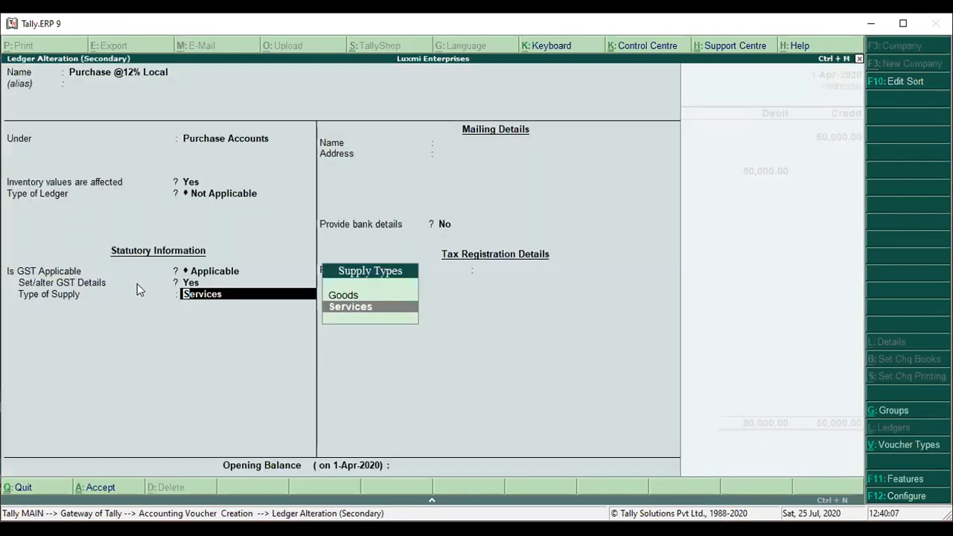
Set the purchase ledger's type of supply to Goods and save the ledger back into the voucher's debit line.
key("Up")
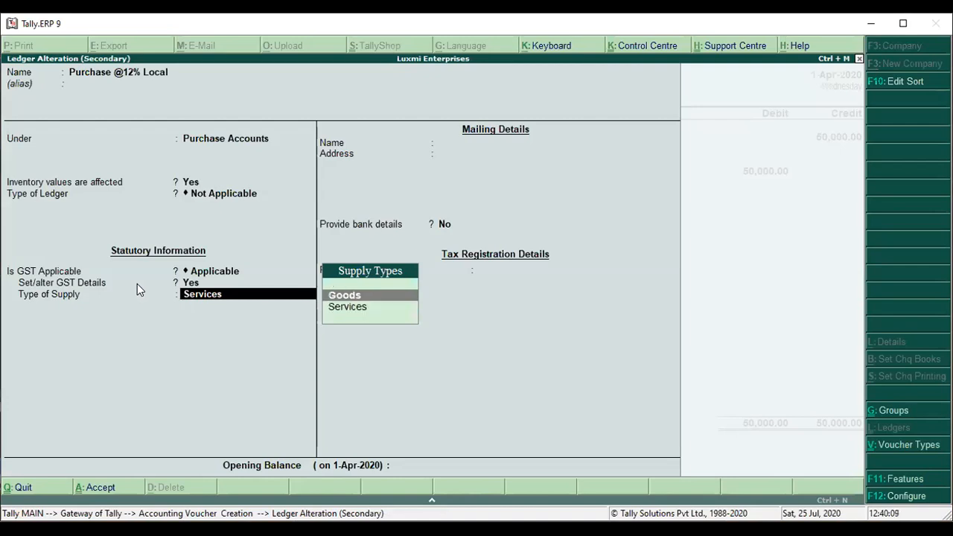
key("Return")
key("ctrl+a")
key("Return")
key("Return")
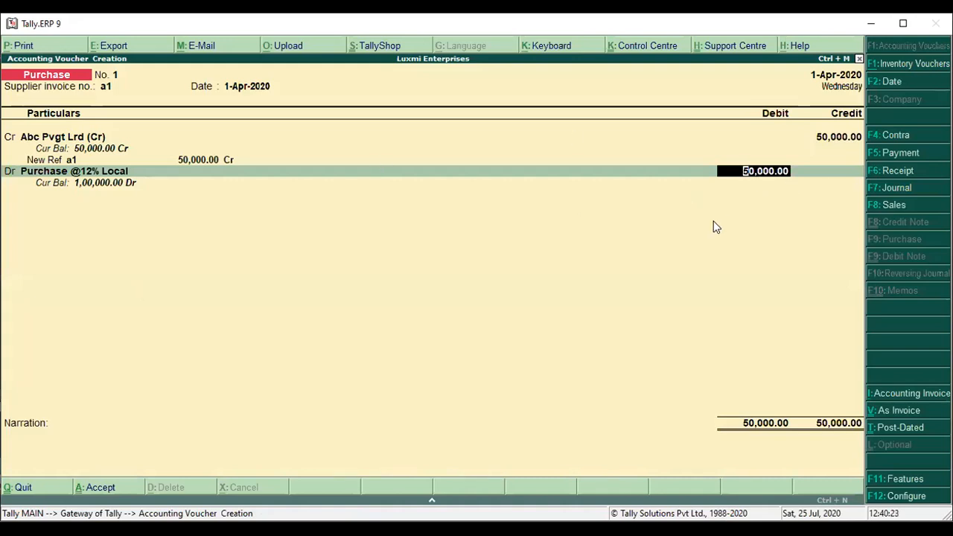
Calculate 50000*12% with the built-in calculator to work out the GST amount.
key("ctrl+n")
type("50000*12")
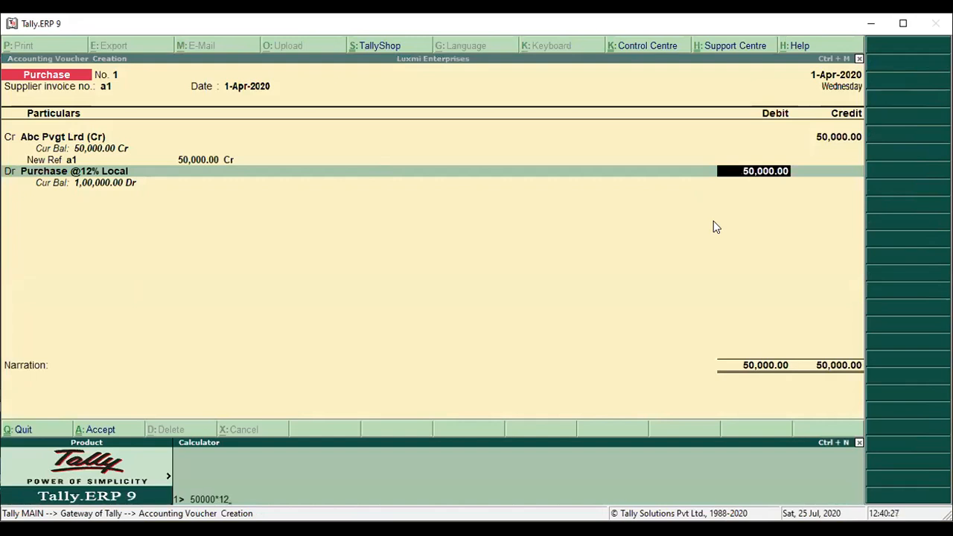
type("%")
key("Return")
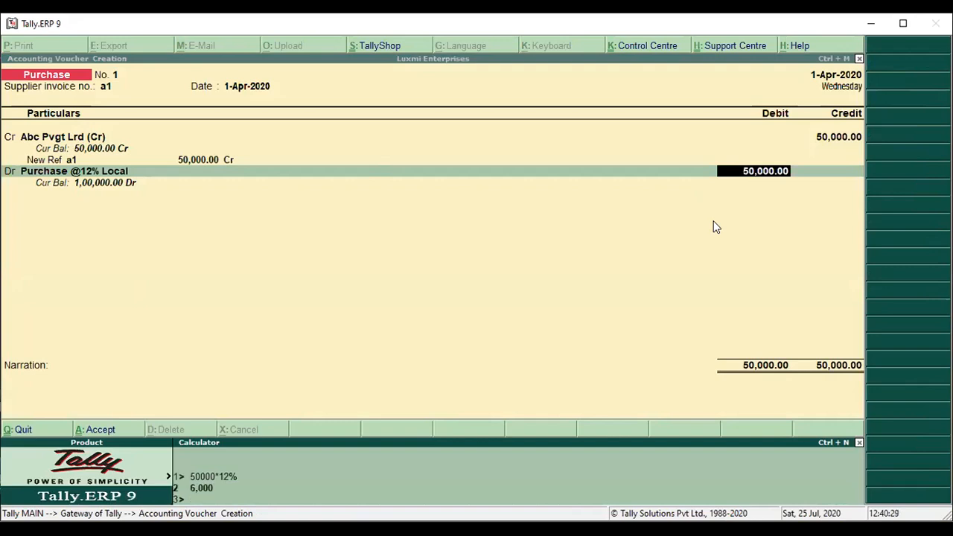
key("Escape")
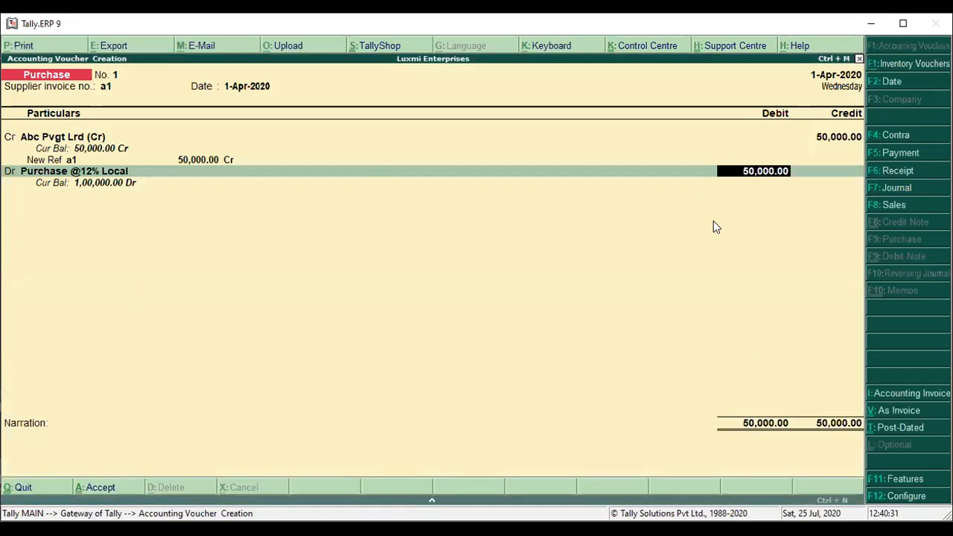
Change the credit amount for Abc Pvgt Lrd and its New Ref a1 bill allocation to 56,000.
key("BackSpace")
key("BackSpace")
key("BackSpace")
key("BackSpace")
key("BackSpace")
key("BackSpace")
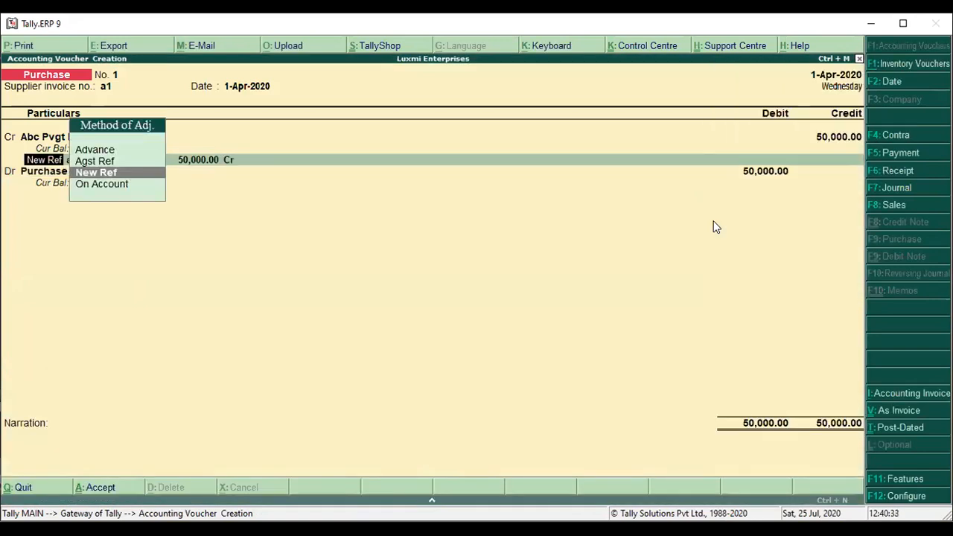
key("BackSpace")
key("Return")
key("Return")
key("ctrl+a")
type("56000")
key("Return")
key("Return")
key("Return")
key("Return")
key("Return")
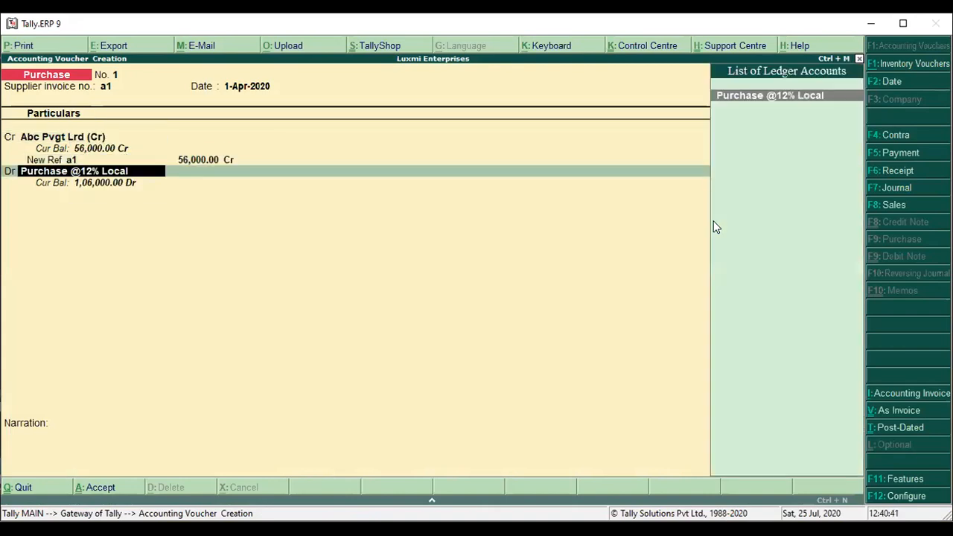
key("Return")
key("Return")
type("50000")
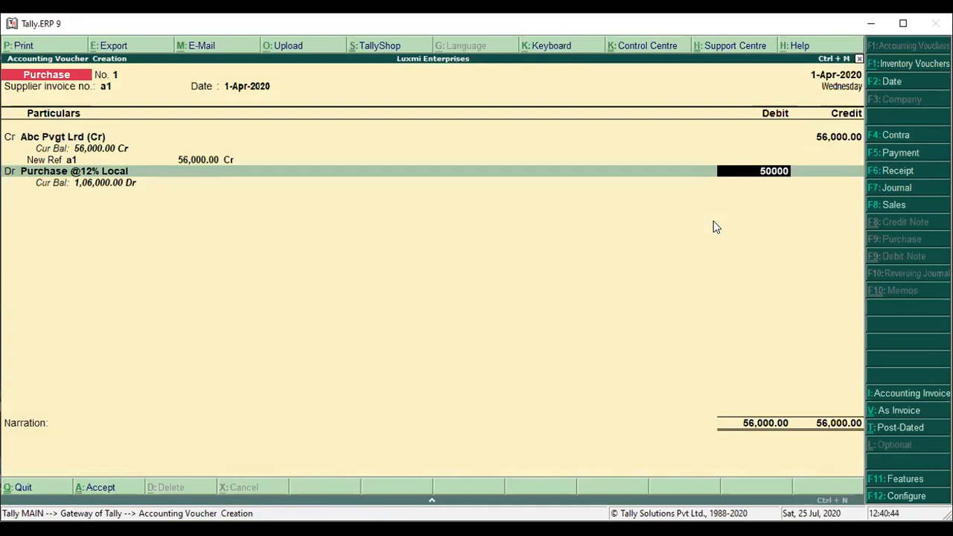
key("Return")
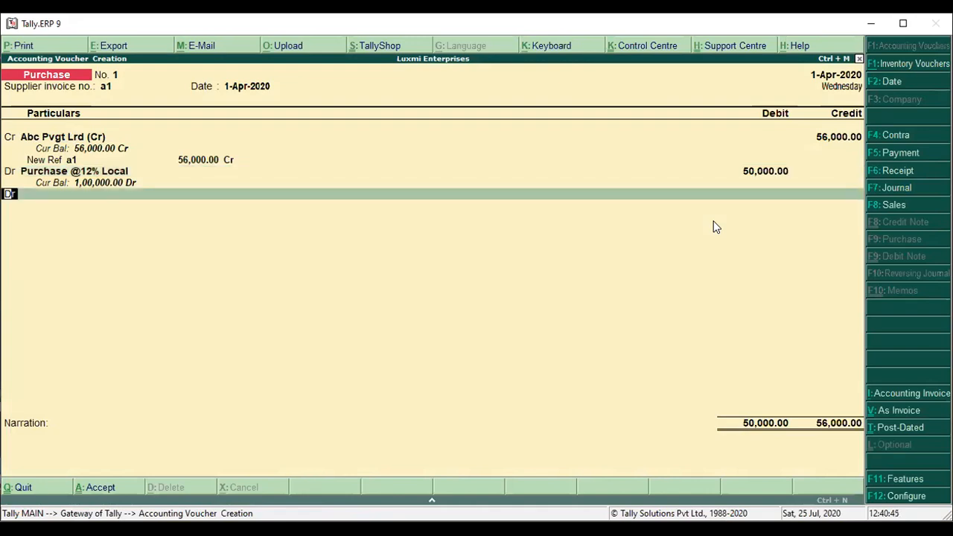
Start a new ledger named Cgst 6% under Duties & Taxes for the next debit line.
key("Return")
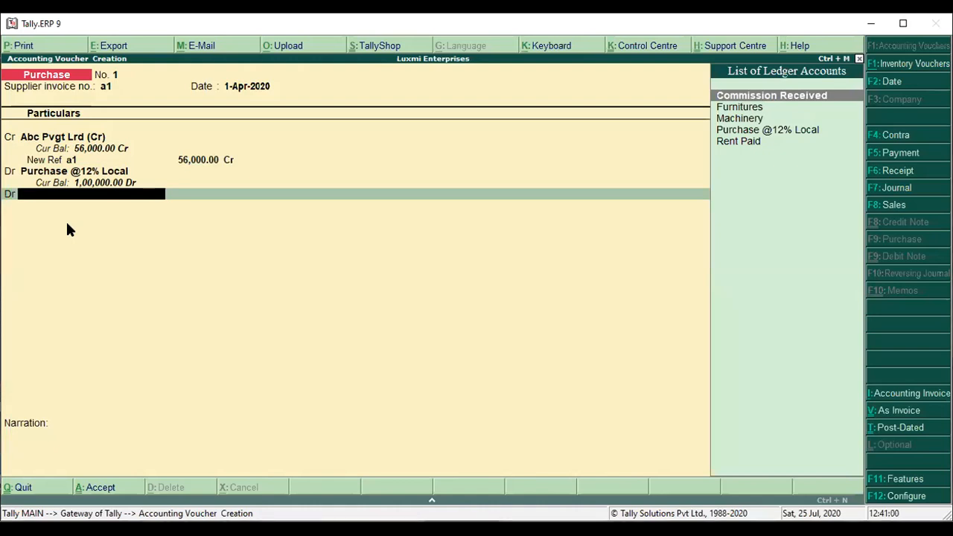
key("alt+c")
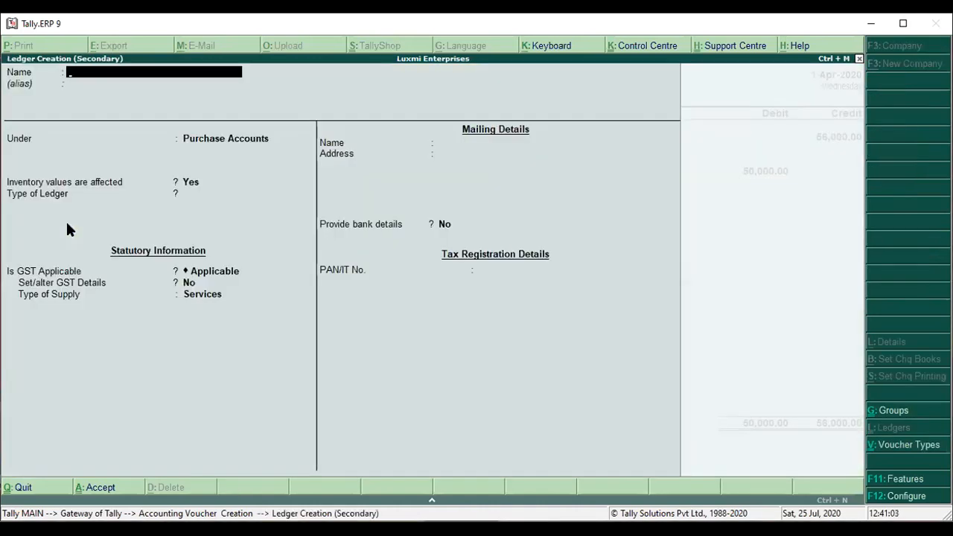
type("Cgst 6%")
key("Return")
type("Du")
key("Return")
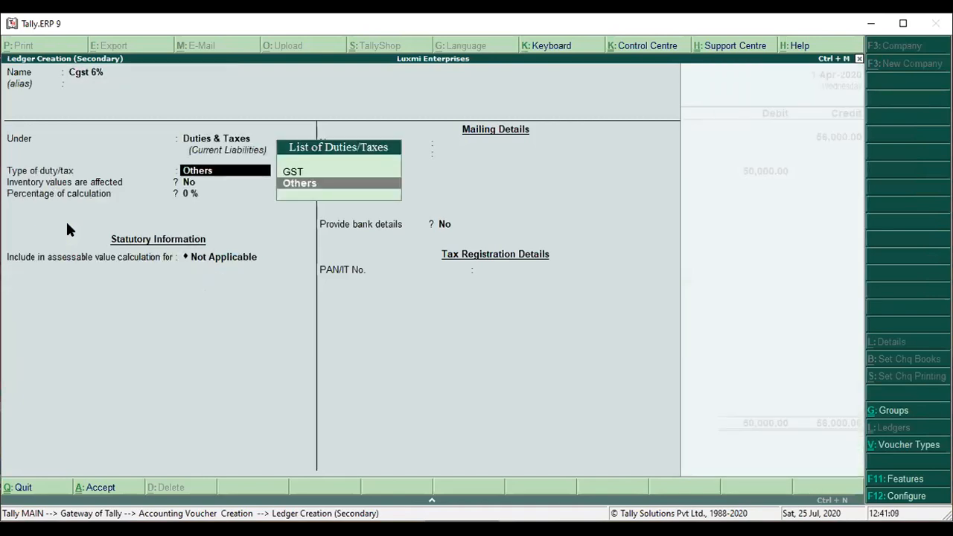
Set the Cgst 6% ledger to duty type GST, tax type Central Tax and 6% calculation, and save it.
key("Up")
key("Return")
key("Down")
key("Up")
key("Return")
key("Return")
key("BackSpace")
type("6")
key("Return")
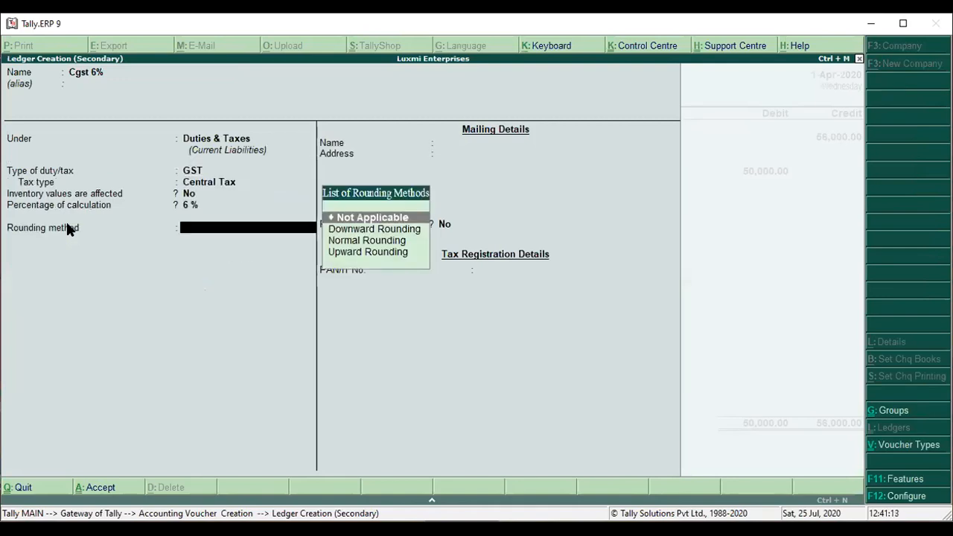
key("ctrl+a")
Debit the Cgst 6% ledger with 30,000 in the purchase voucher.
type("30,")
type("000")
key("Return")
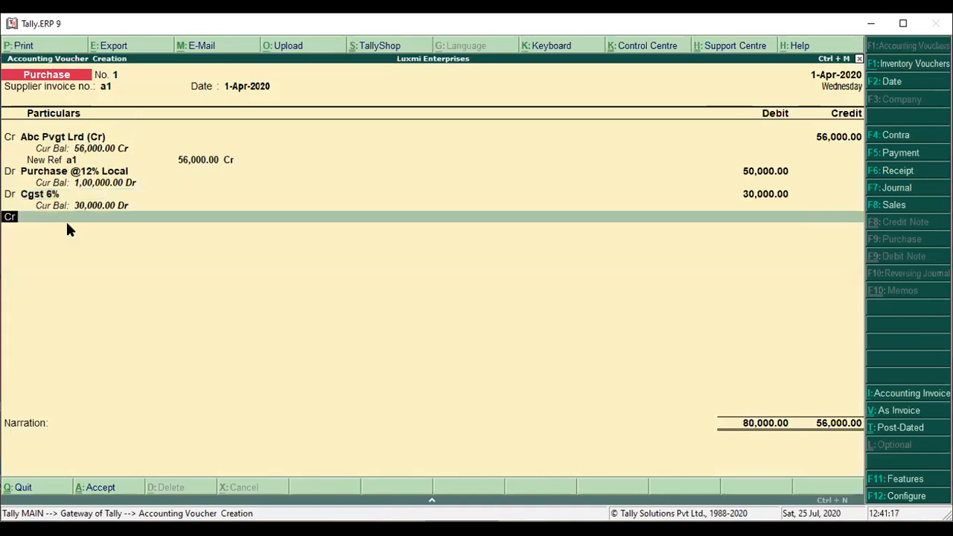
Make the next voucher line a debit and start a new ledger named Sgst @% under Duties & Taxes.
key("d")
key("Return")
key("alt+c")
type("Sgst")
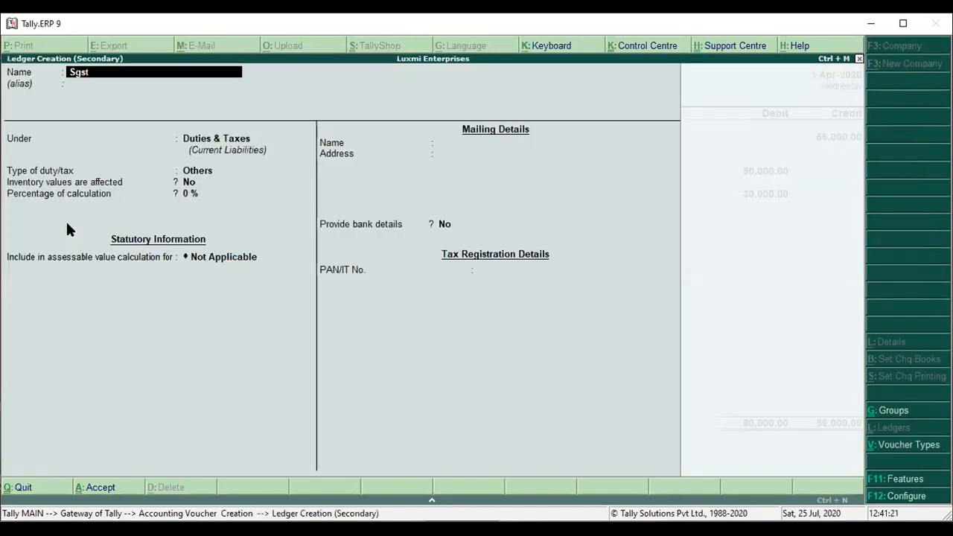
type(" @%")
key("Return")
key("Return")
key("Return")
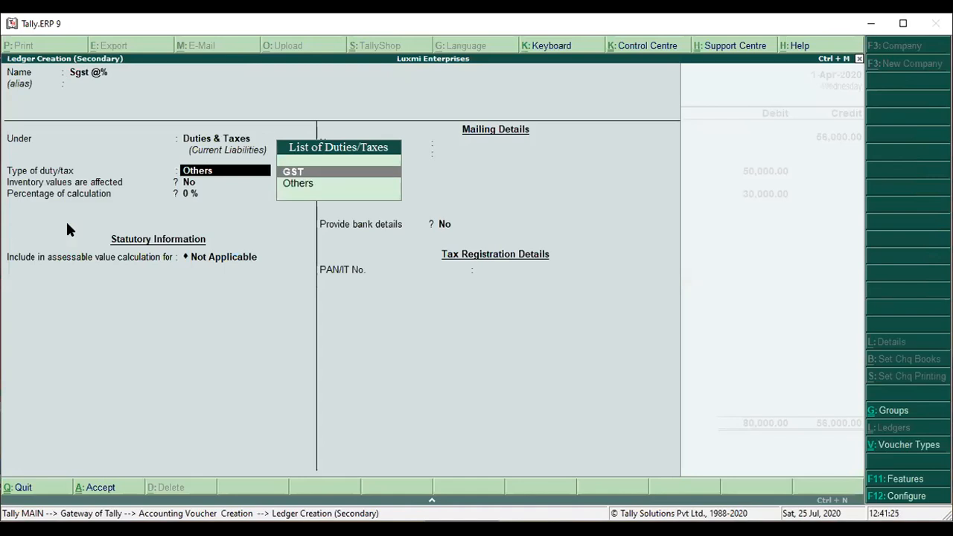
Set the Sgst @% ledger to duty type GST, tax type State Tax and 6% calculation, and save it.
key("Return")
key("Down")
key("Down")
key("Down")
key("Return")
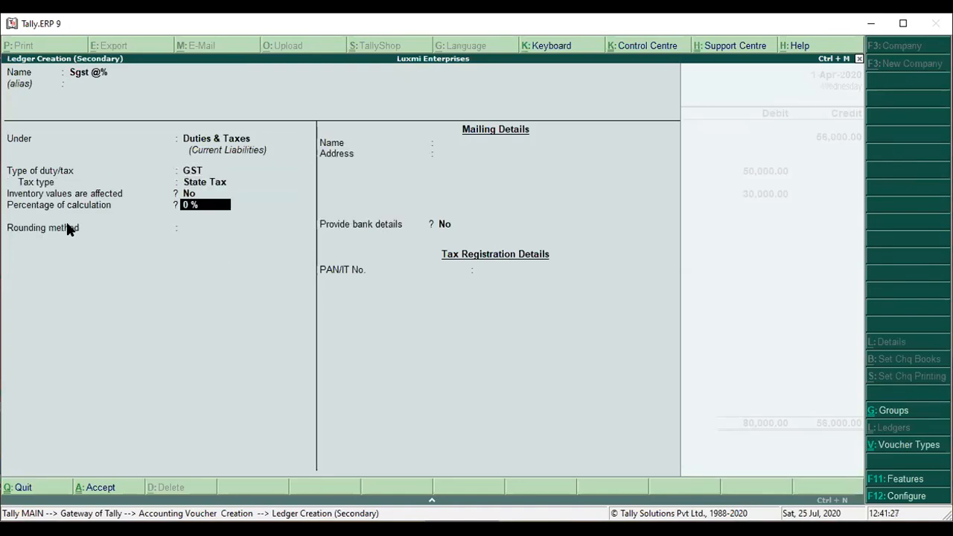
type("6")
key("Return")
key("BackSpace")
key("Return")
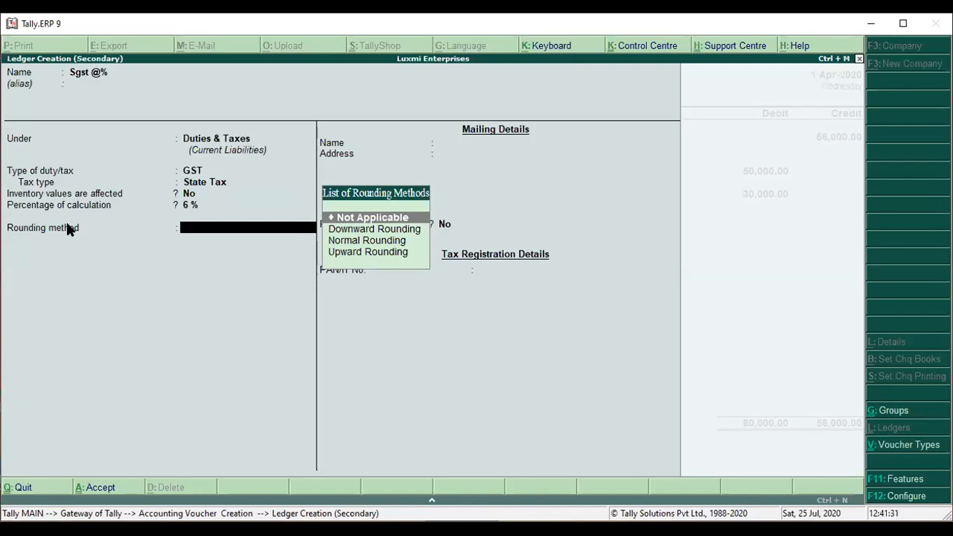
key("ctrl+a")
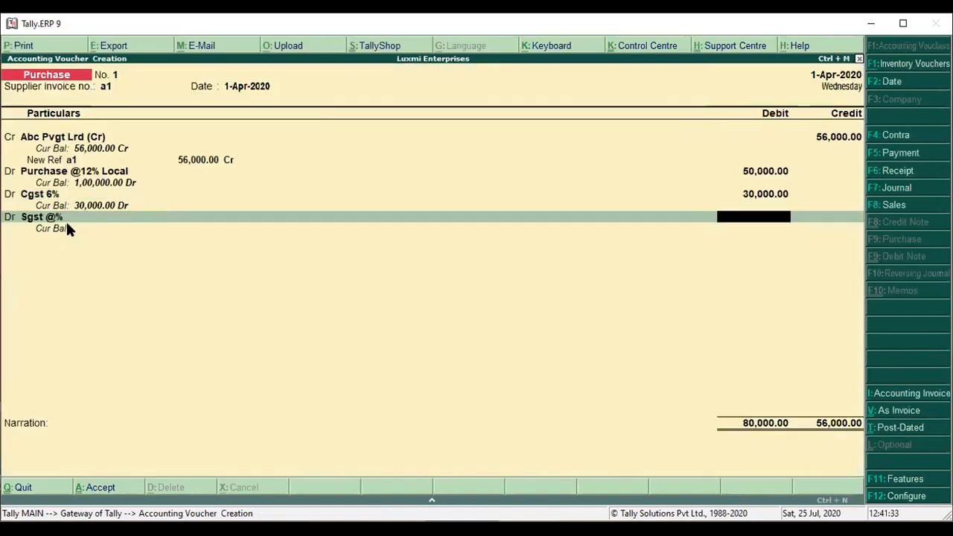
Correct the Cgst 6% debit amount in the purchase voucher to 3,000.
key("BackSpace")
key("BackSpace")
key("BackSpace")
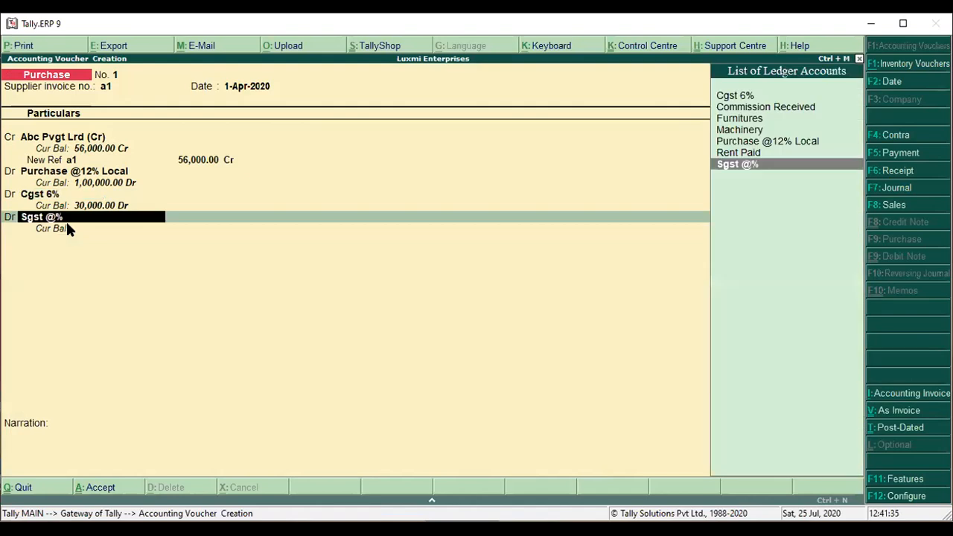
type("3000")
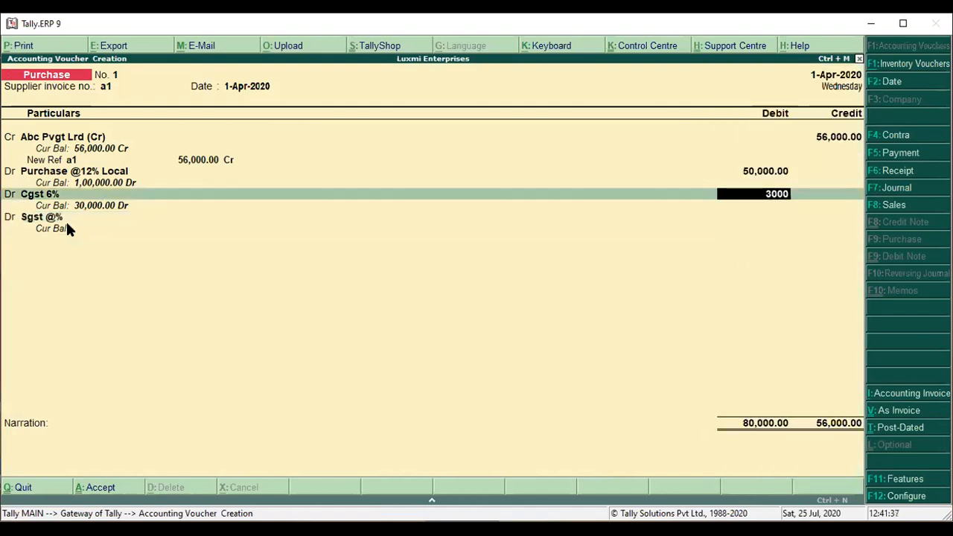
key("Return")
Debit the Sgst @% ledger with 3,000 and save the purchase voucher without a narration.
key("Return")
key("Return")
key("Return")
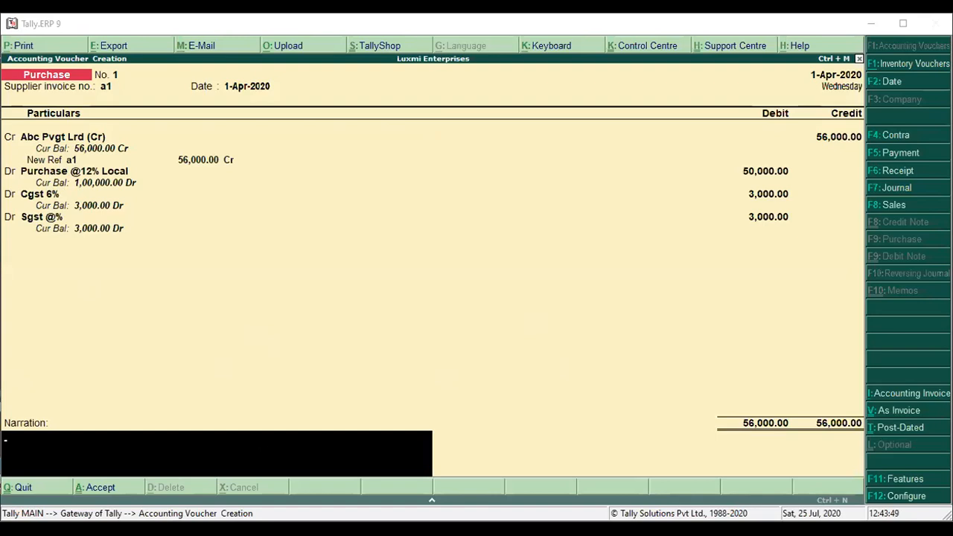
key("Return")
key("Return")
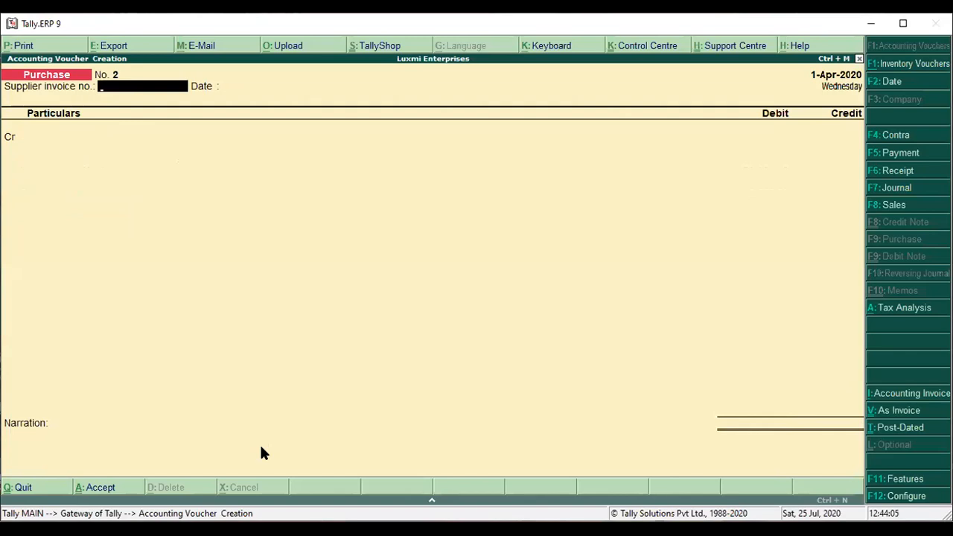
In the new purchase voucher, leave the supplier invoice number blank and credit Abc Pvgt Lrd with 56,000.
key("Return")
key("Return")
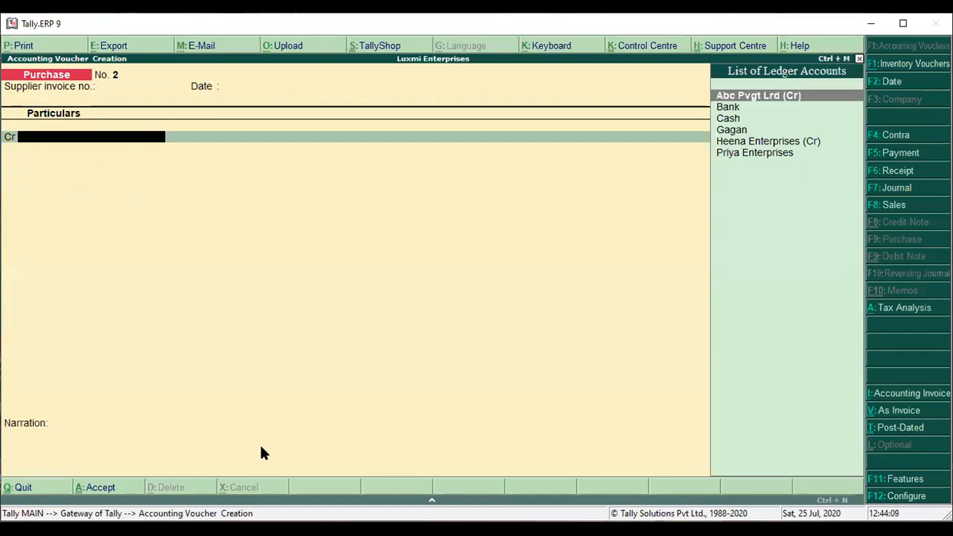
key("Return")
key("Return")
key("Return")
key("Return")
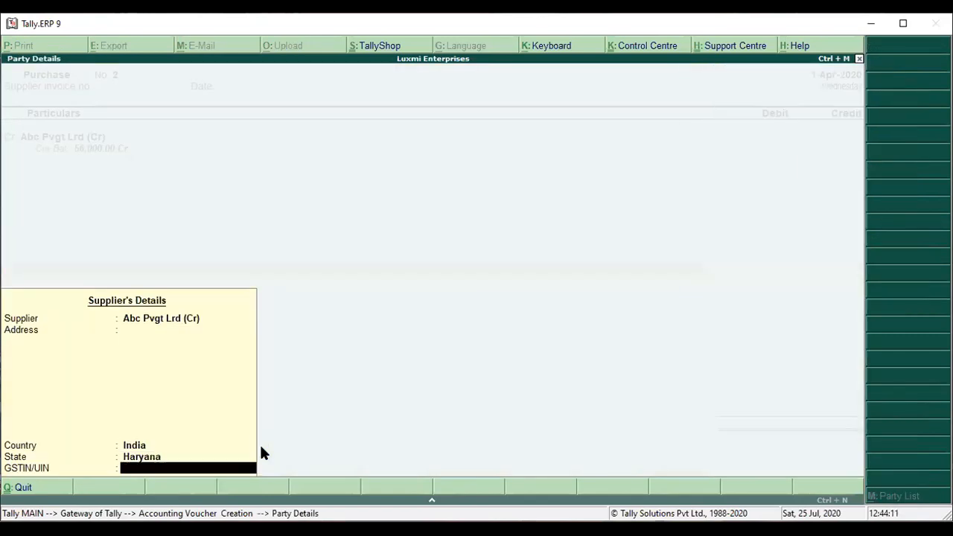
key("Return")
type("56")
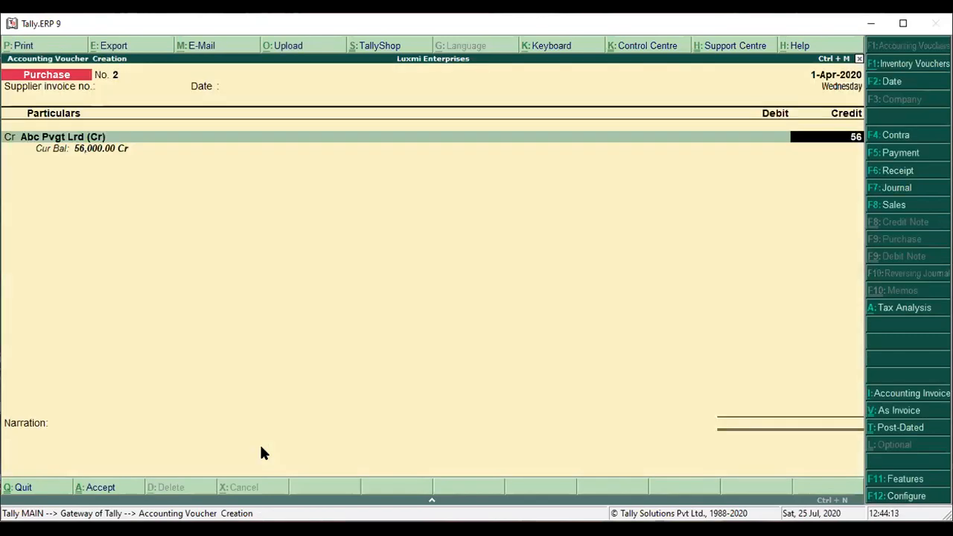
type("000.")
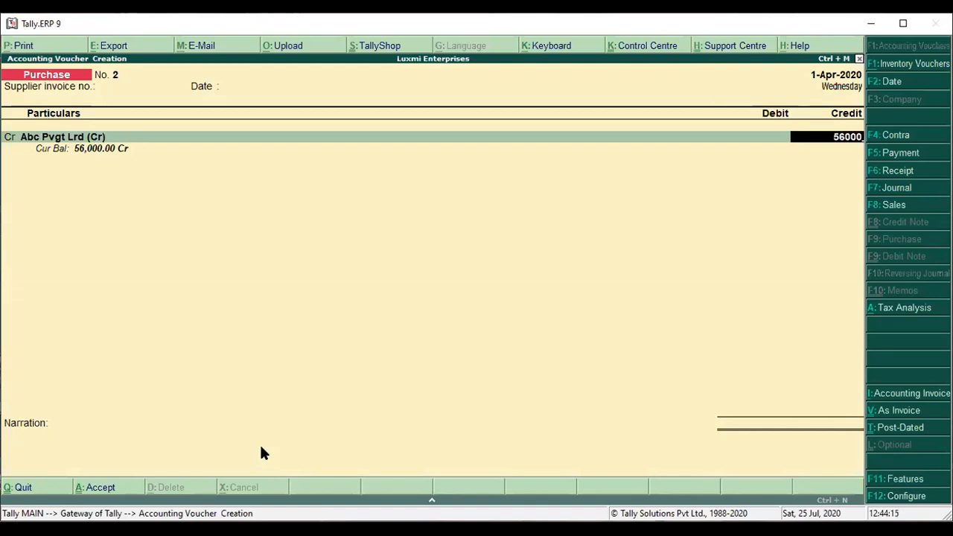
Allocate the full 56,000 credit of Abc Pvgt Lrd to new bill reference 2.
key("Return")
key("Return")
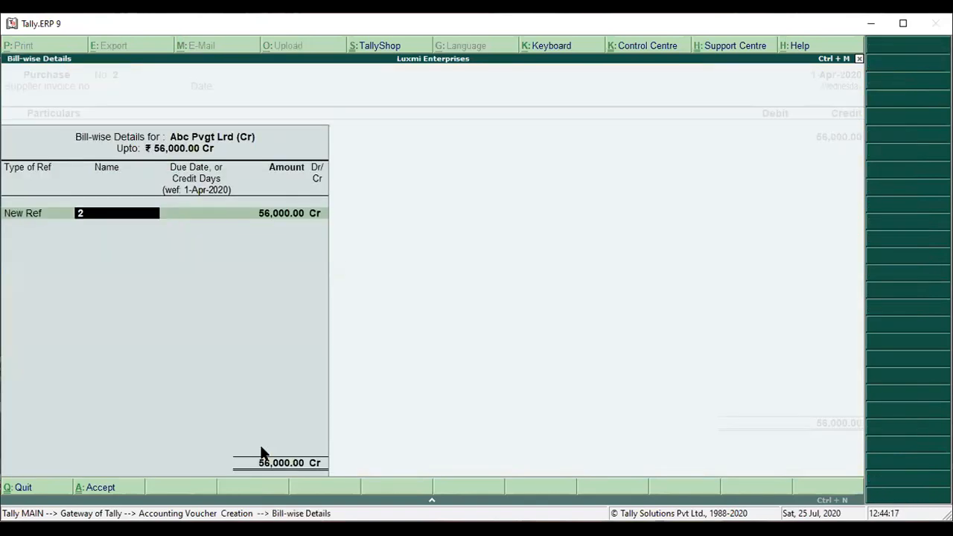
key("Return")
key("Return")
key("Return")
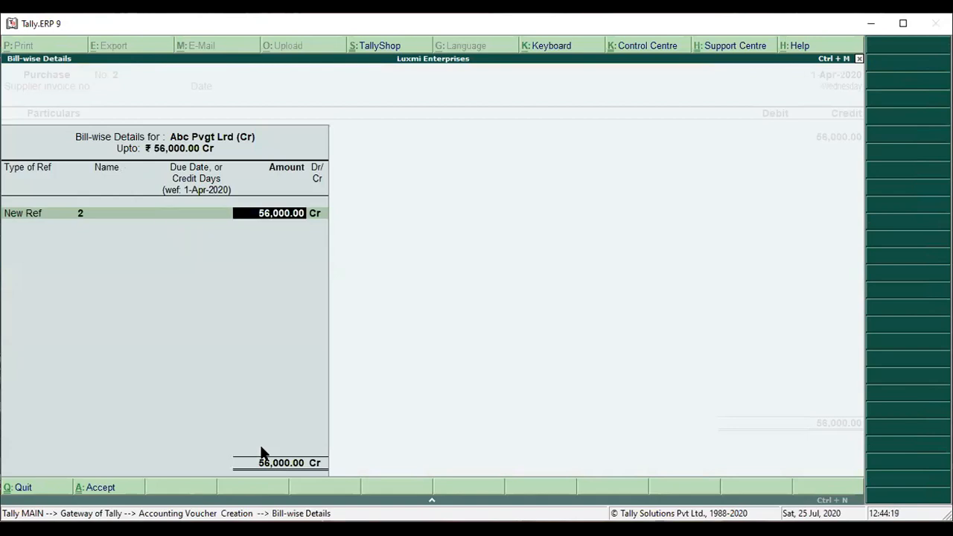
key("Return")
Start a new ledger for the debit line named PURCHASE @ 12% INTER, under Purchase Accounts.
key("Return")
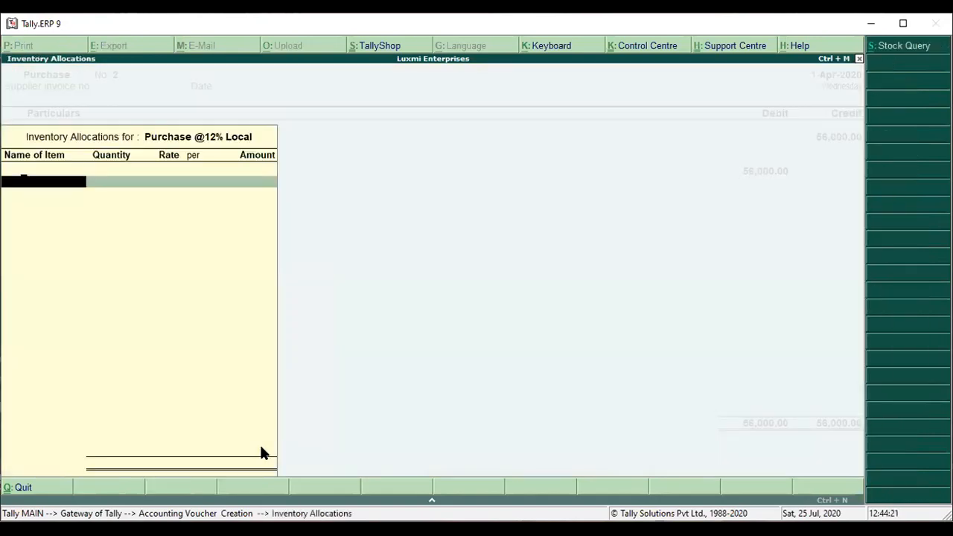
key("Escape")
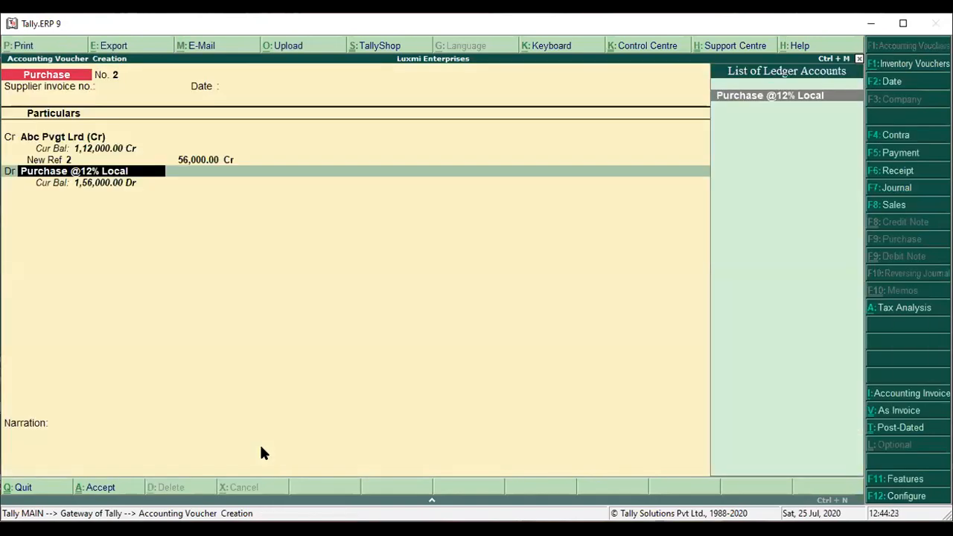
key("alt+c")
type("PURC")
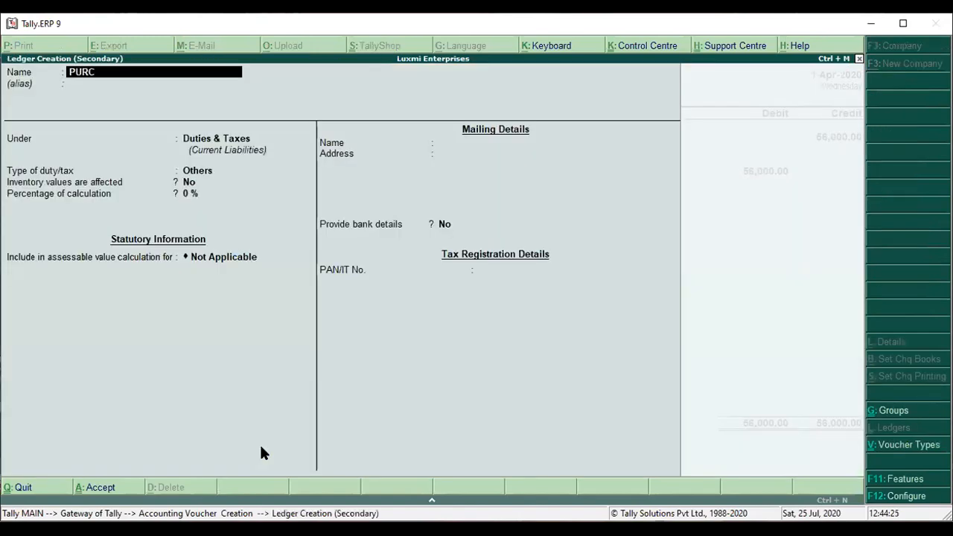
type("HASE @")
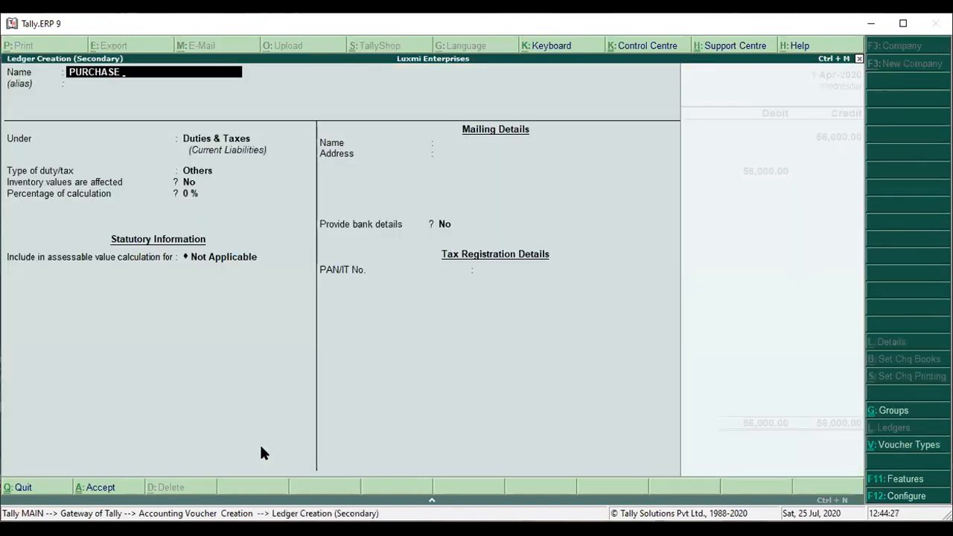
type(" 12")
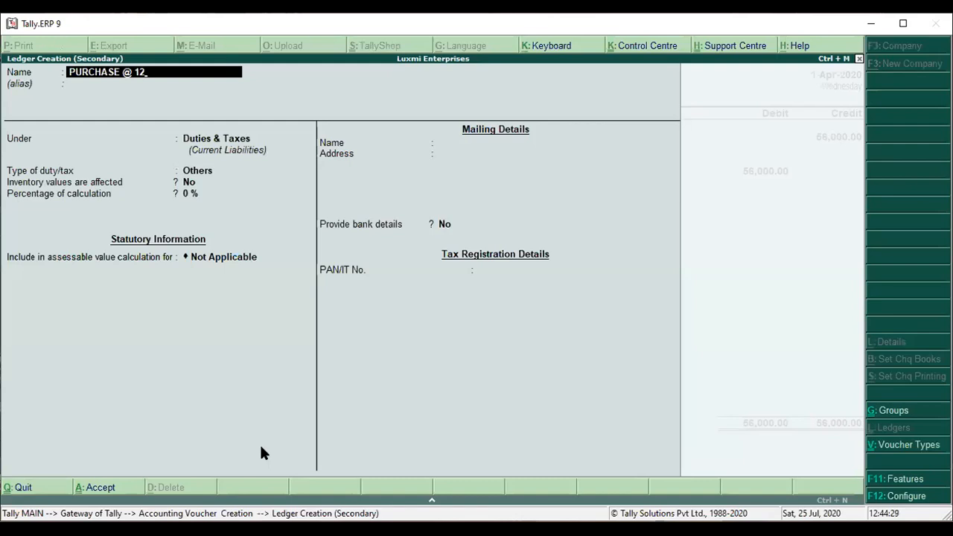
type("% INTER")
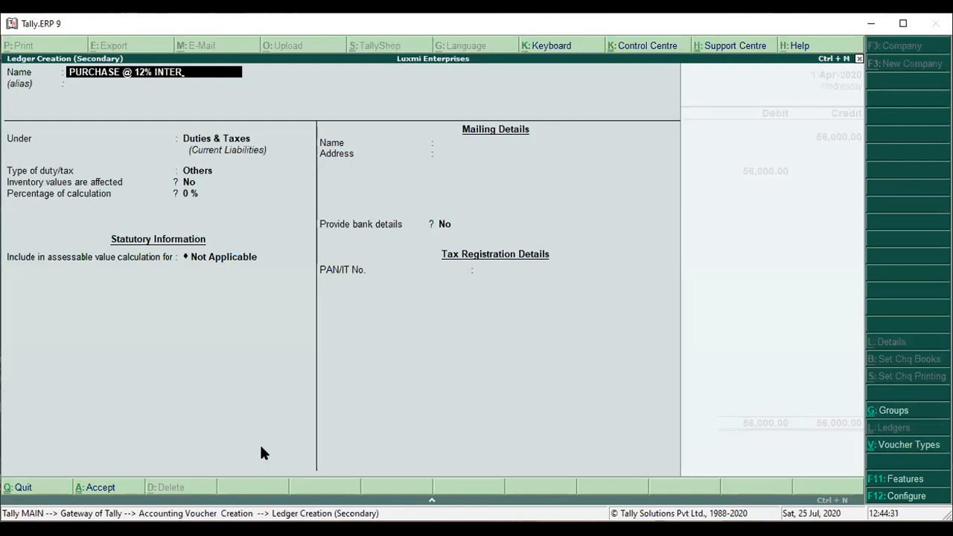
key("Return")
key("Return")
type("pu")
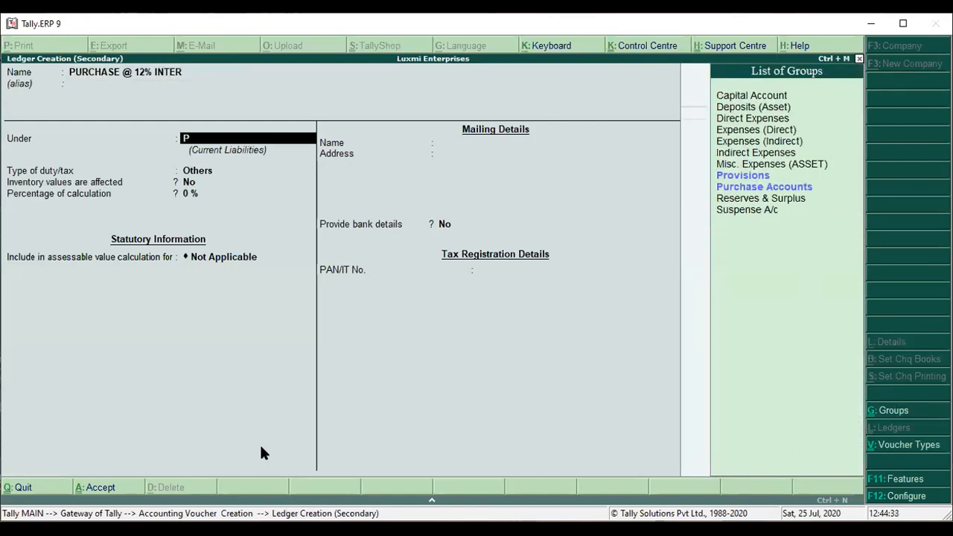
key("Return")
Keep GST applicable for the purchase ledger and enable its GST details, leaving description and HSN/SAC blank.
key("Return")
key("Return")
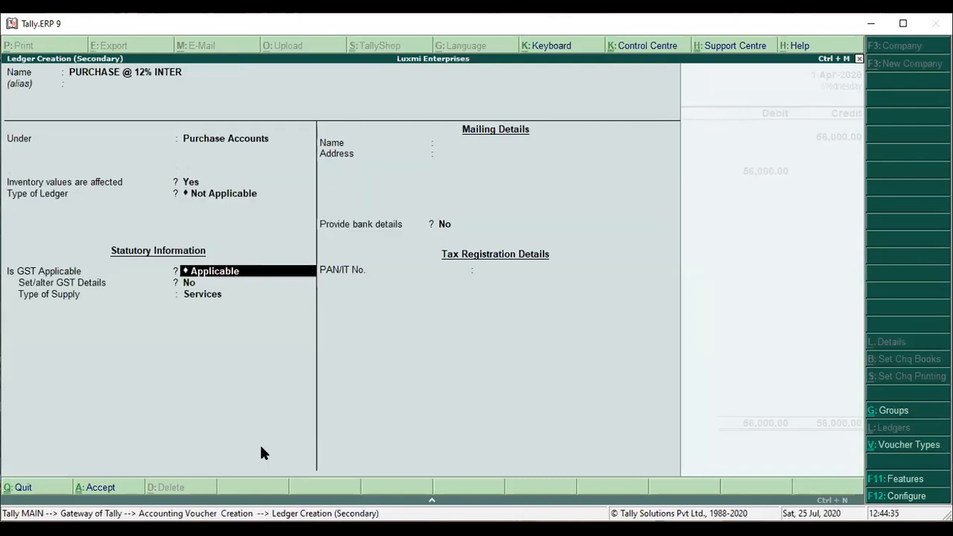
key("Return")
type("y")
key("Return")
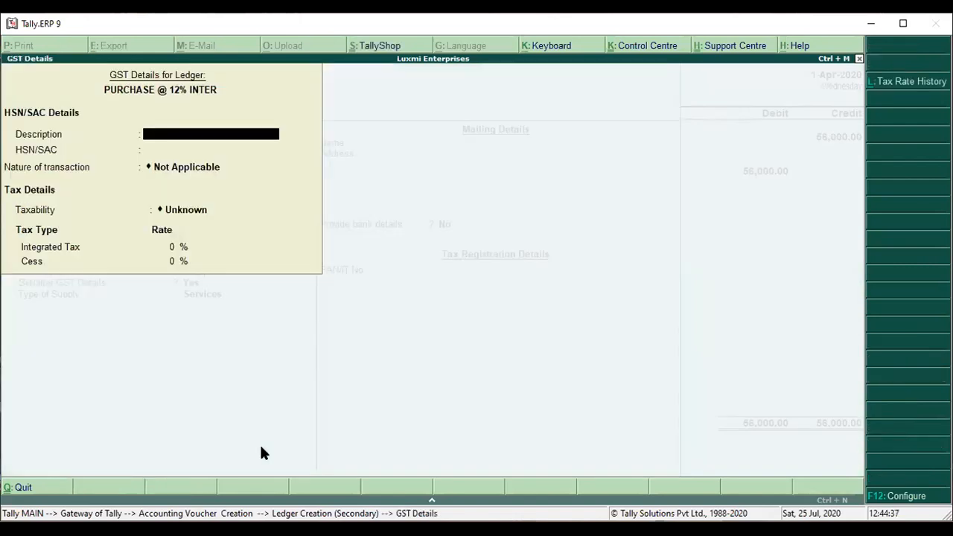
key("Escape")
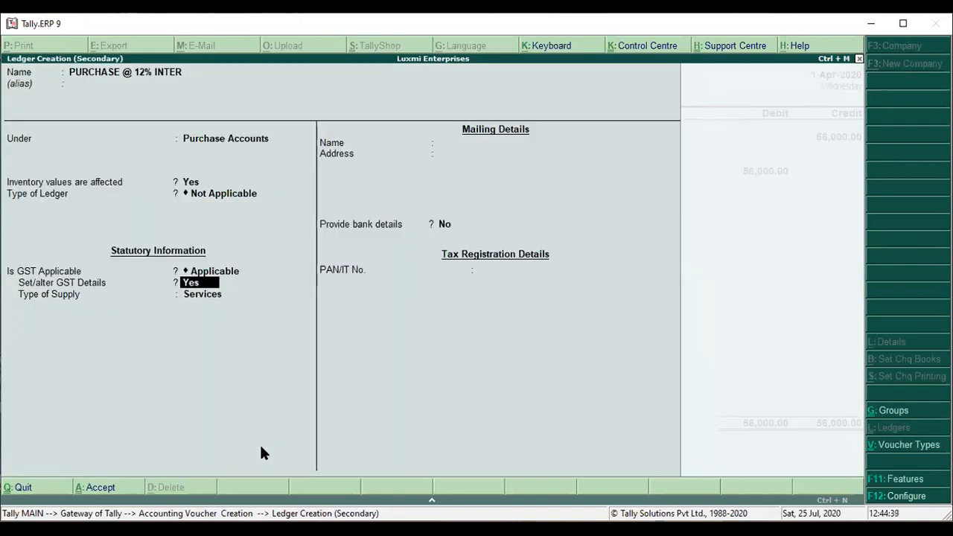
key("Return")
key("Return")
key("Return")
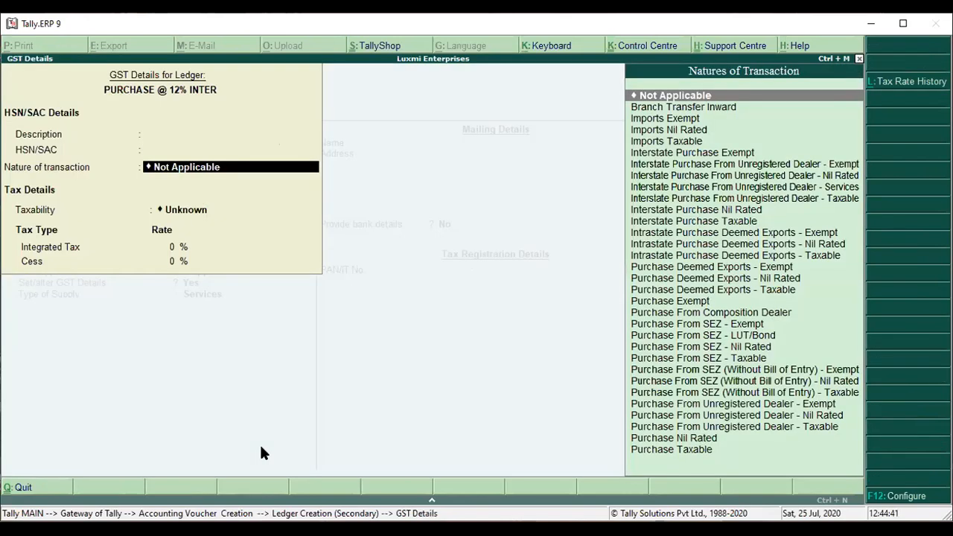
Set the ledger's nature of transaction to Interstate Purchase Taxable with 12% integrated tax and 0% cess.
type("IN")
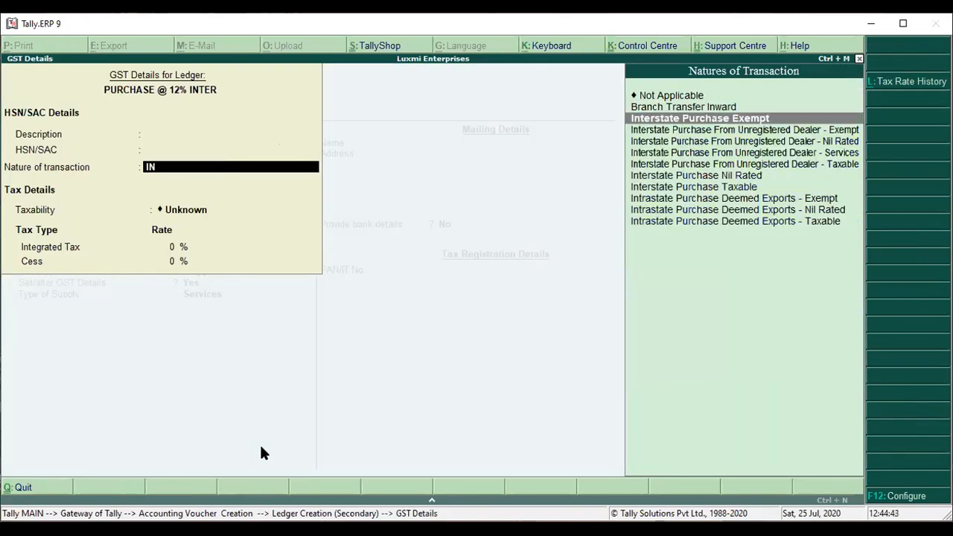
key("Down")
key("Down")
key("Down")
key("Down")
key("Down")
key("Down")
key("Down")
key("Down")
key("Down")
key("Up")
key("Up")
key("Up")
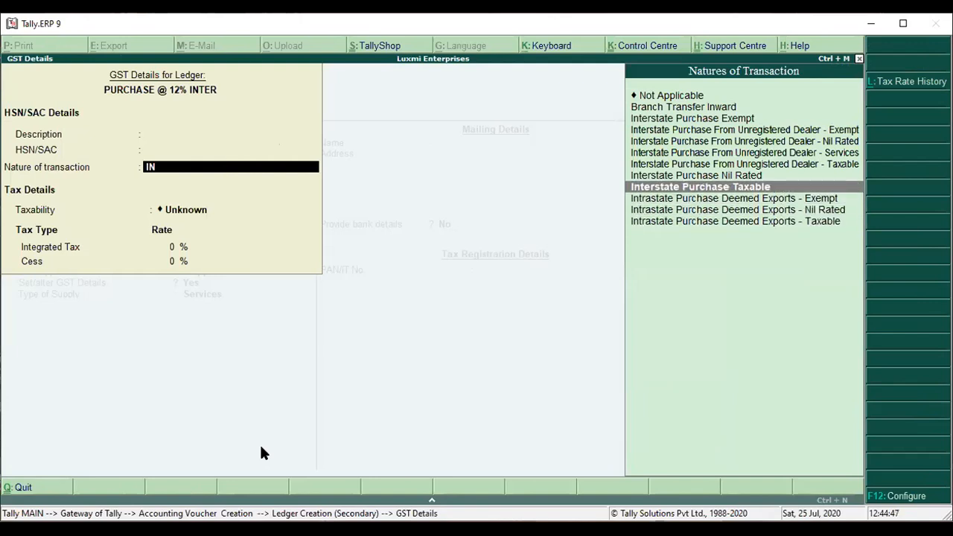
key("Down")
key("Up")
key("Return")
type("12")
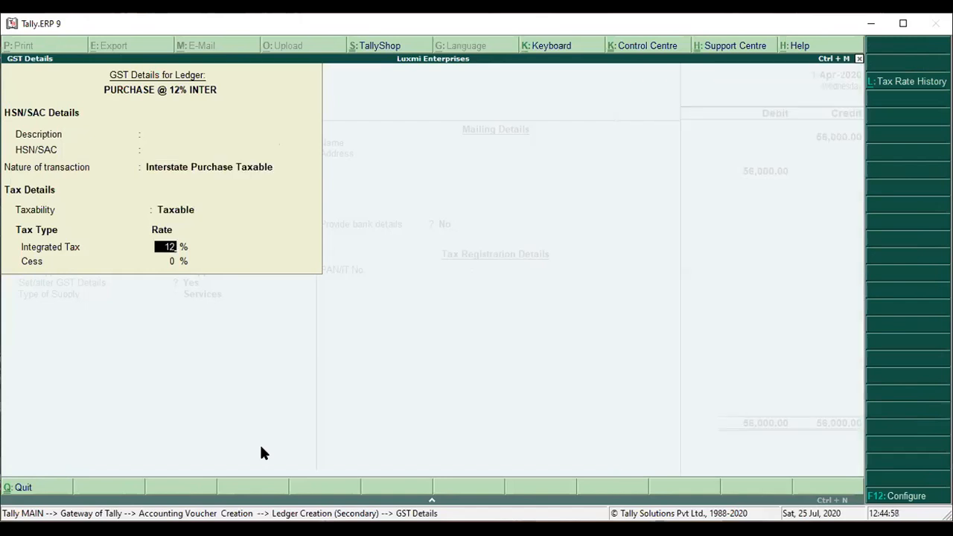
key("Return")
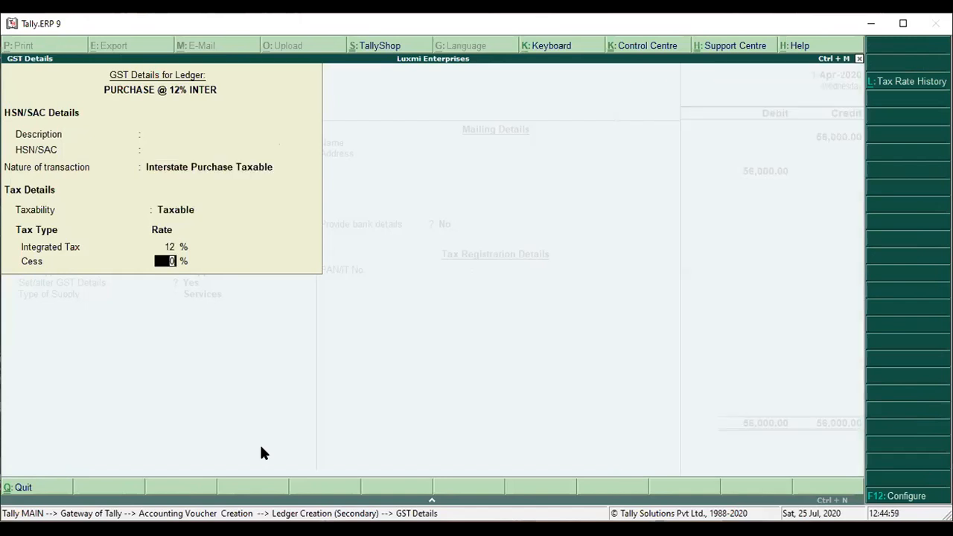
key("Return")
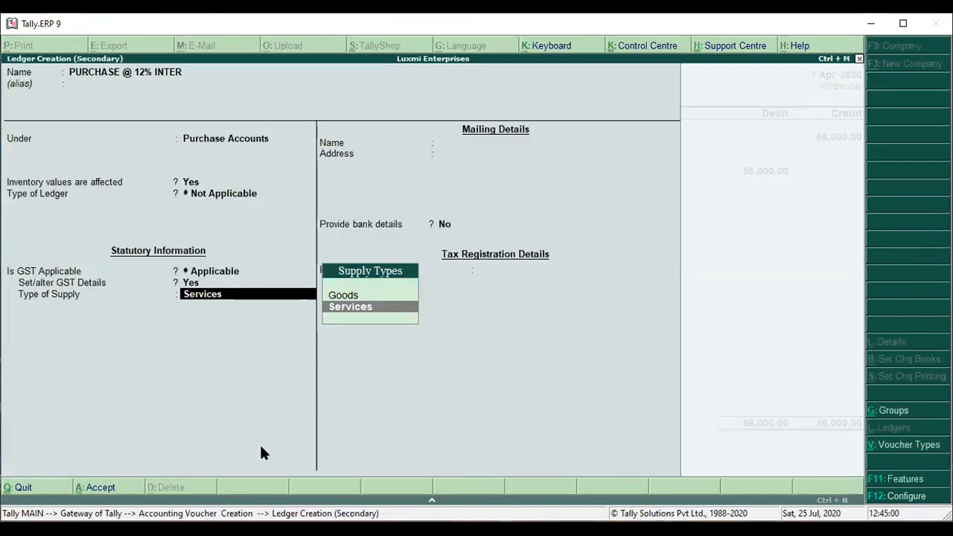
Set the ledger's type of supply to Goods and save the ledger.
key("Up")
key("Return")
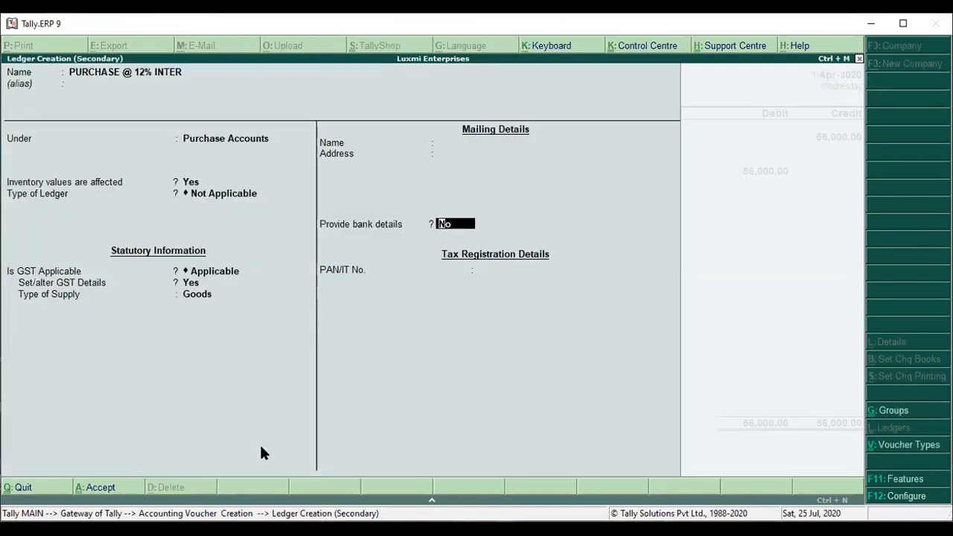
key("ctrl+a")
key("Return")
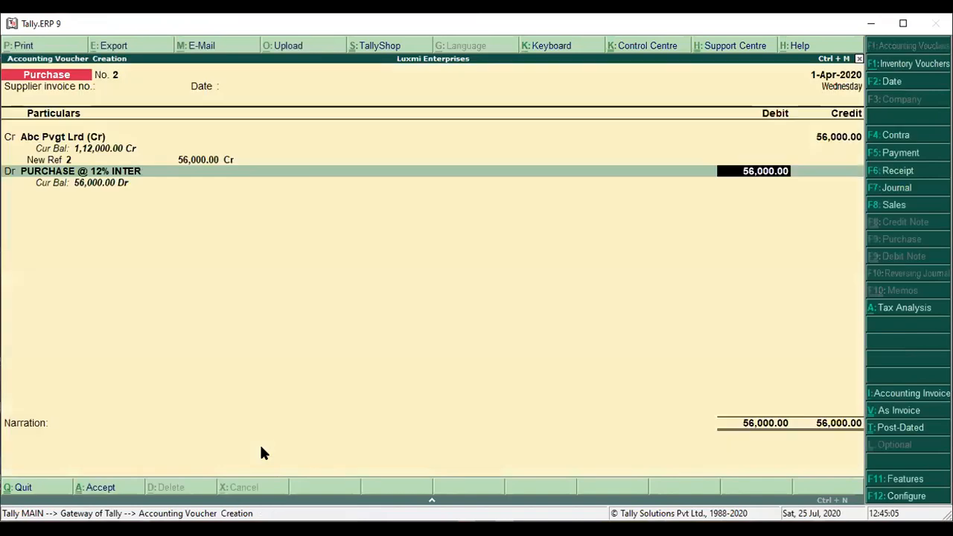
Debit the PURCHASE @ 12% INTER ledger with 50,000 and go to the ledger of the next debit line.
type("50")
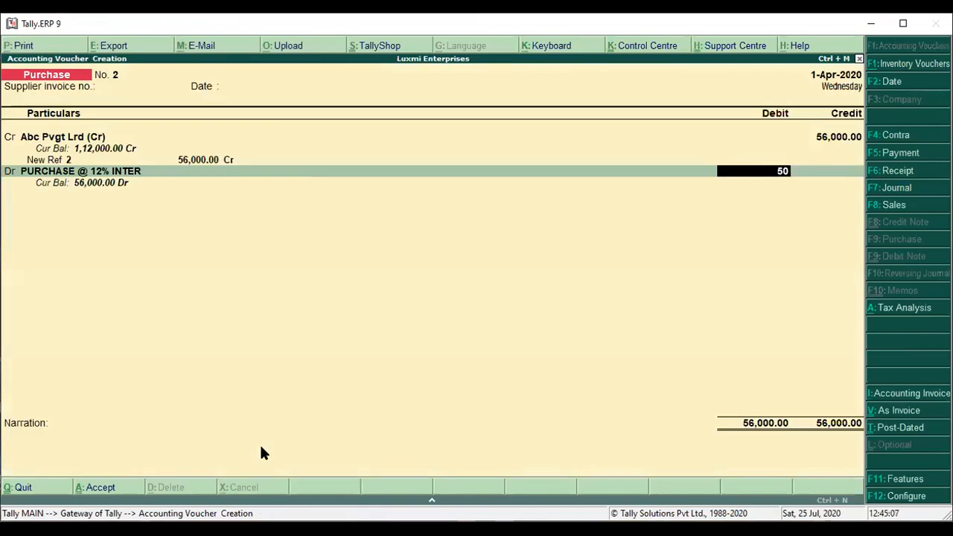
type(",000")
key("Return")
key("Return")
key("BackSpace")
key("Return")
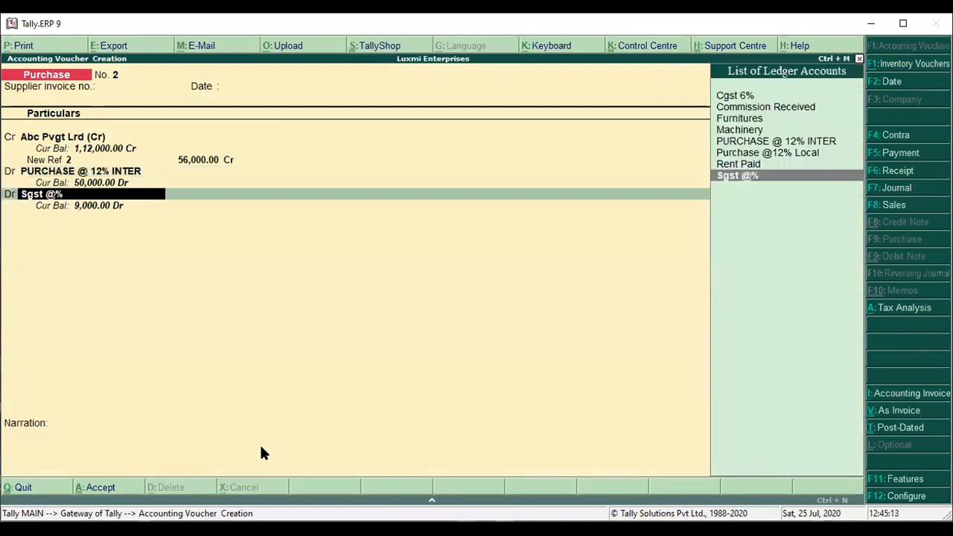
key("alt+c")
type("IGST @12 %")
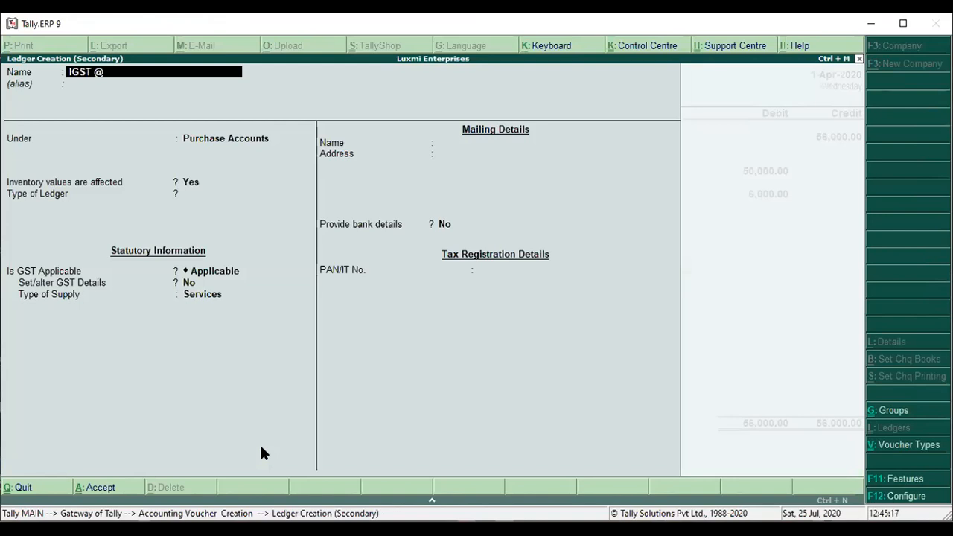
key("Return")
key("Return")
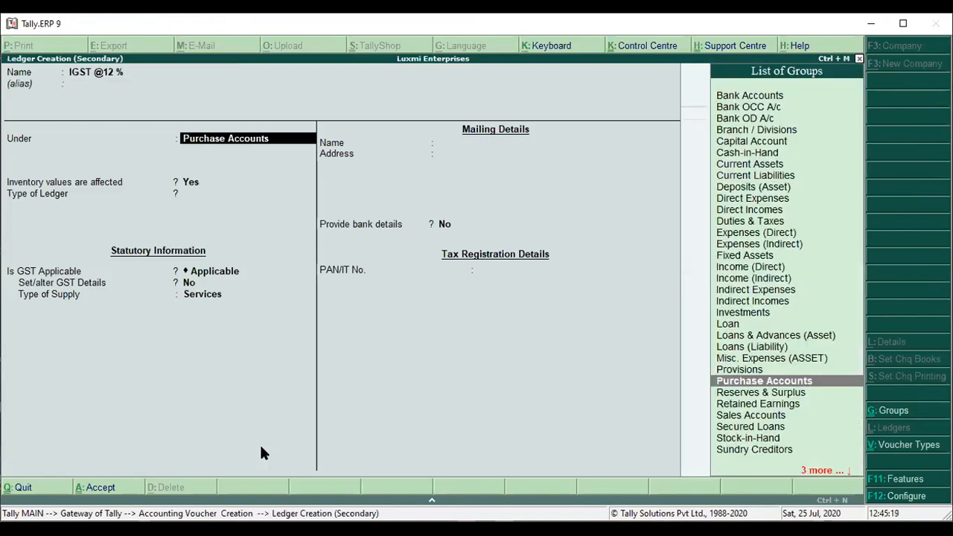
type("DU")
key("Return")
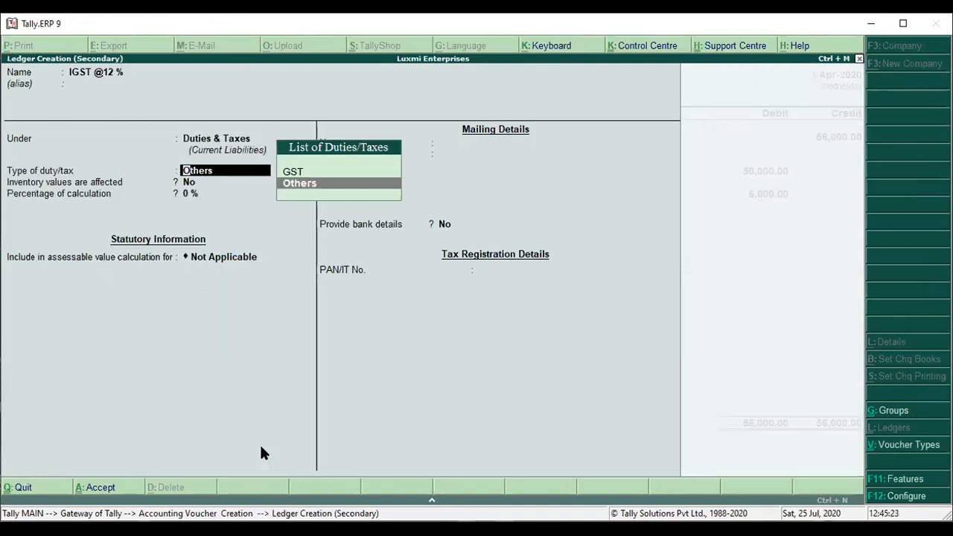
Set the IGST ledger's duty type to GST with tax type Integrated Tax at 12%, and save the ledger.
key("Up")
key("Return")
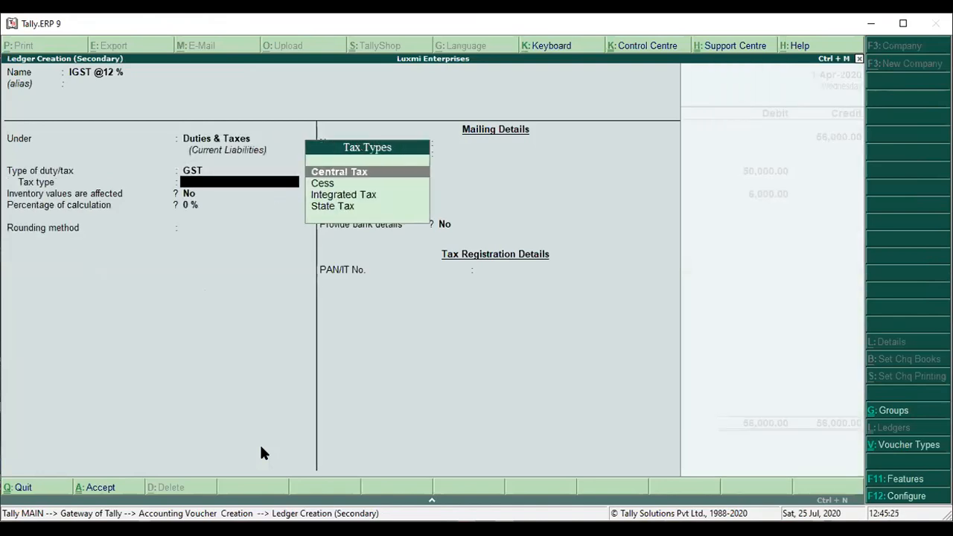
key("Down")
key("Down")
key("Return")
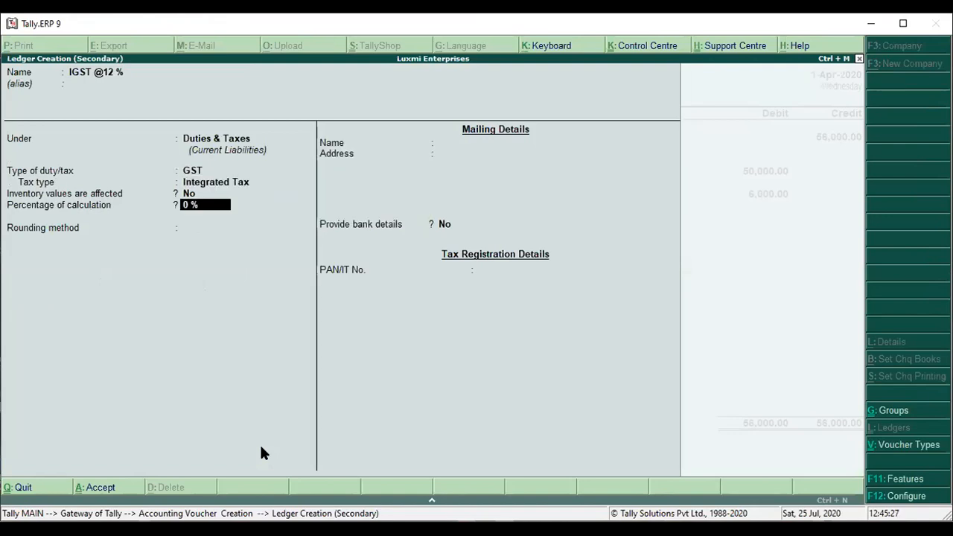
type("12")
key("Return")
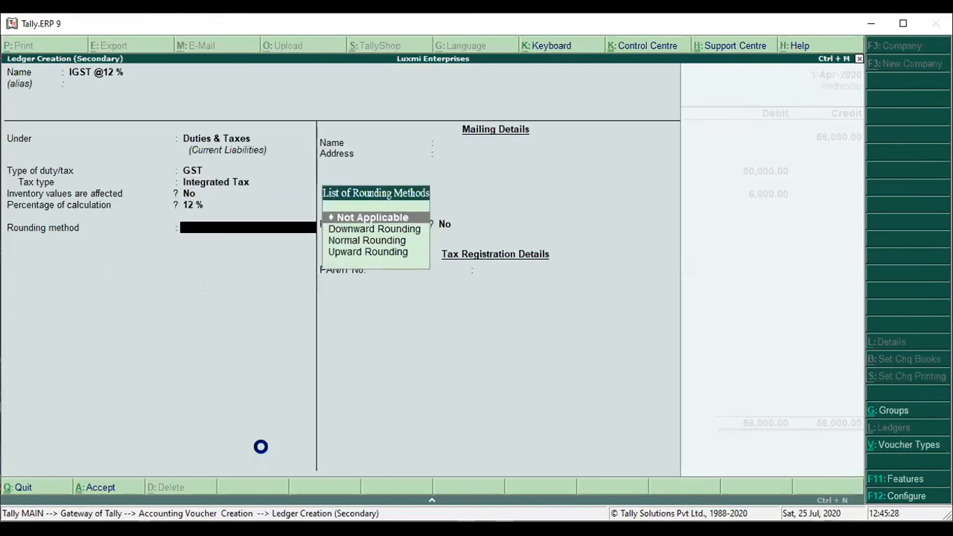
key("ctrl+a")
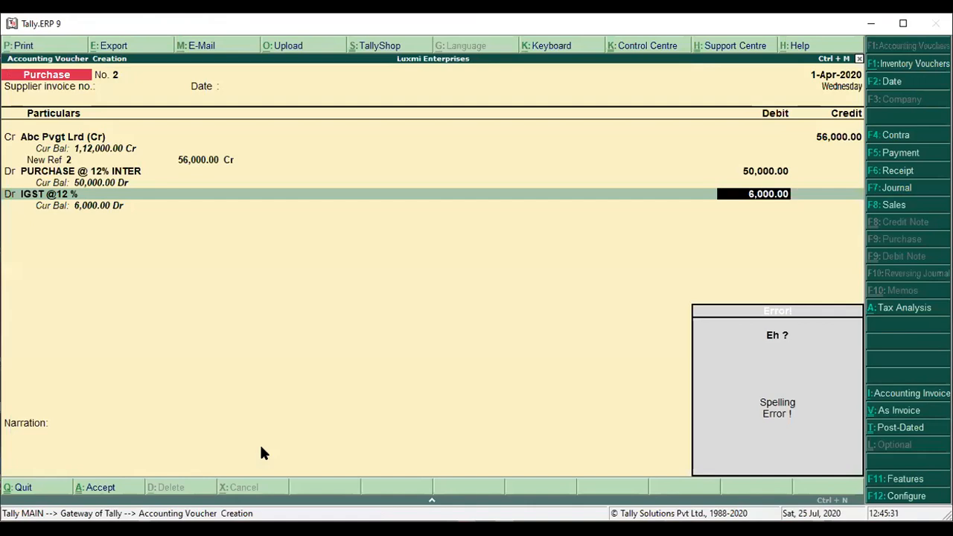
key("Return")
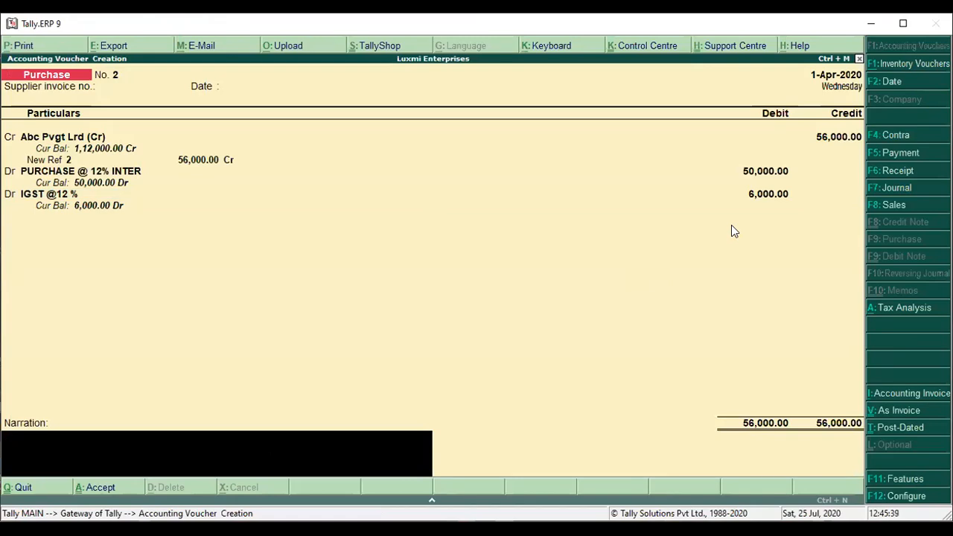
key("Return")
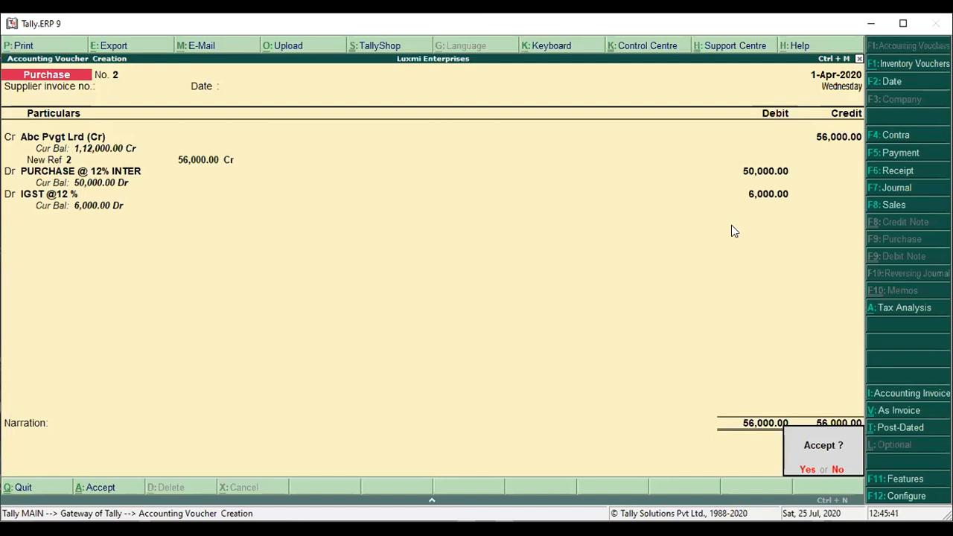
key("Return")
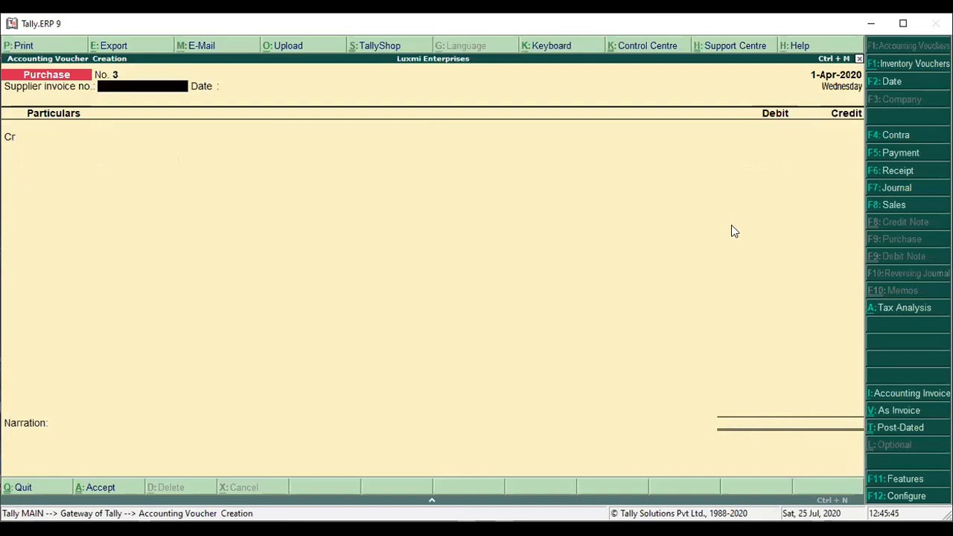
Start a sales entry in voucher mode with no reference number and go to the ledger of its debit line.
key("F8")
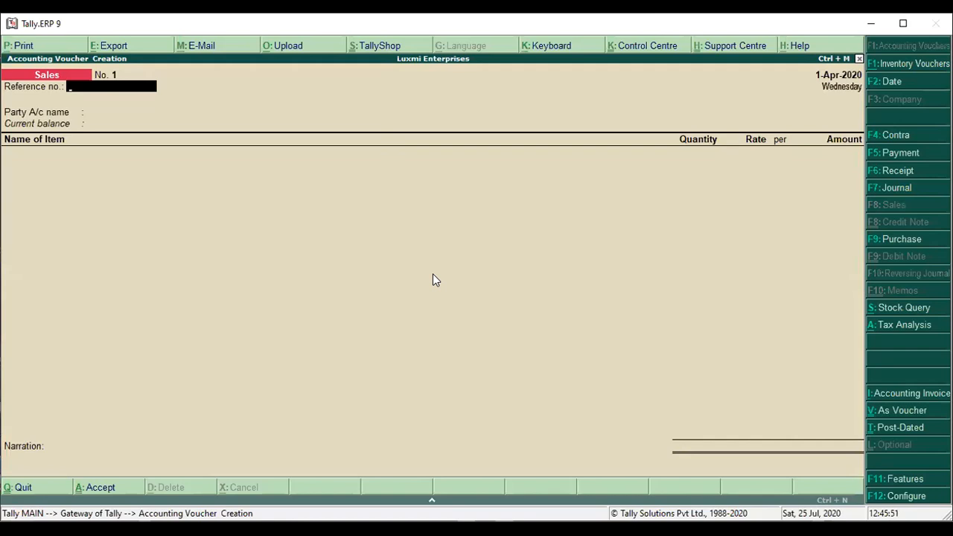
key("ctrl+v")
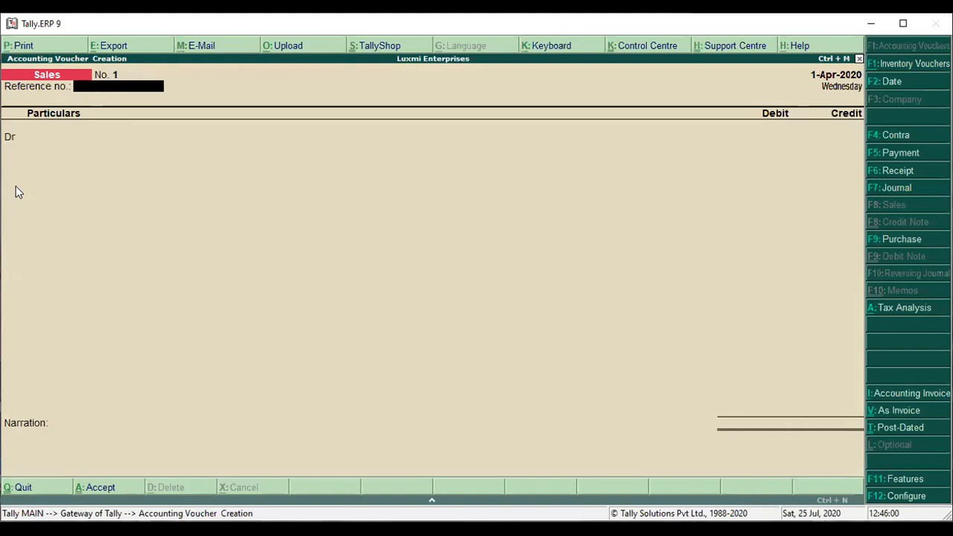
key("Return")
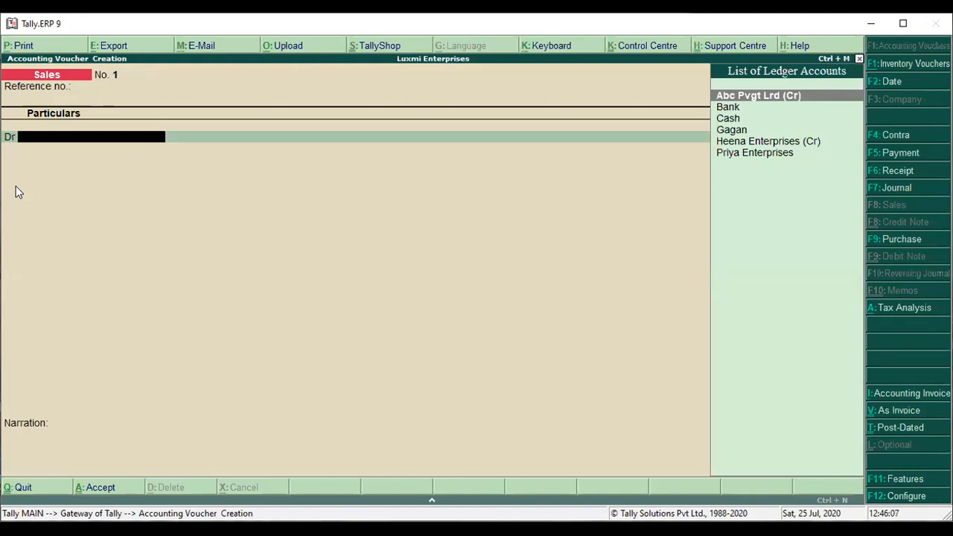
Look through the list of ledger accounts for a party to debit.
key("Down")
key("Down")
key("Down")
key("Down")
key("Down")
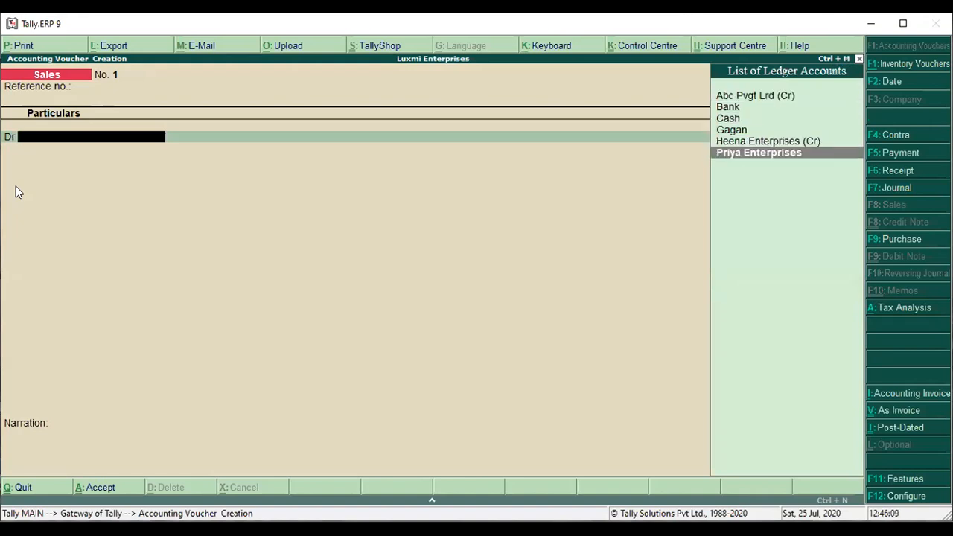
key("Up")
key("Up")
key("Up")
key("Up")
key("Down")
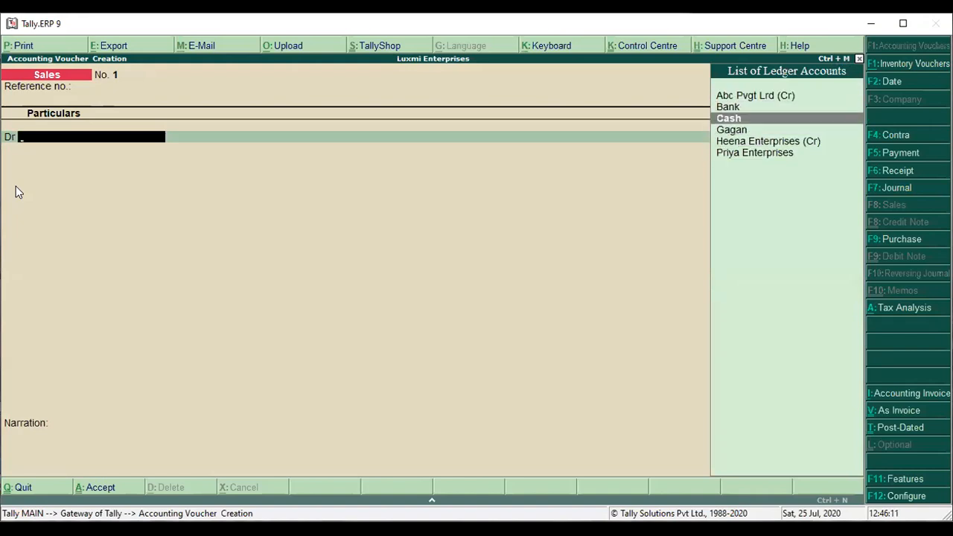
Create a new ledger named DEBTOR under Sundry Debtors and use it on the debit line.
key("alt+c")
type("DEBTOR")
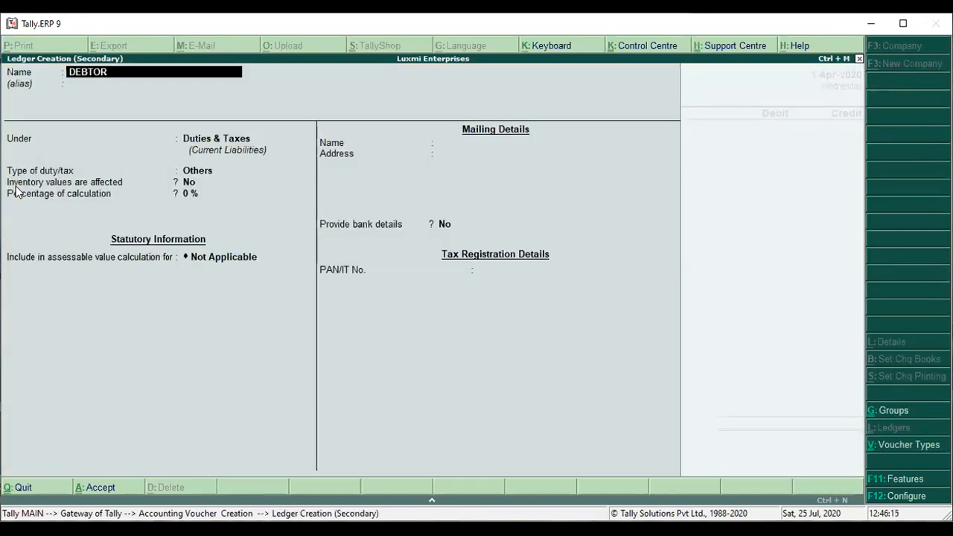
key("Return")
type("SUN")
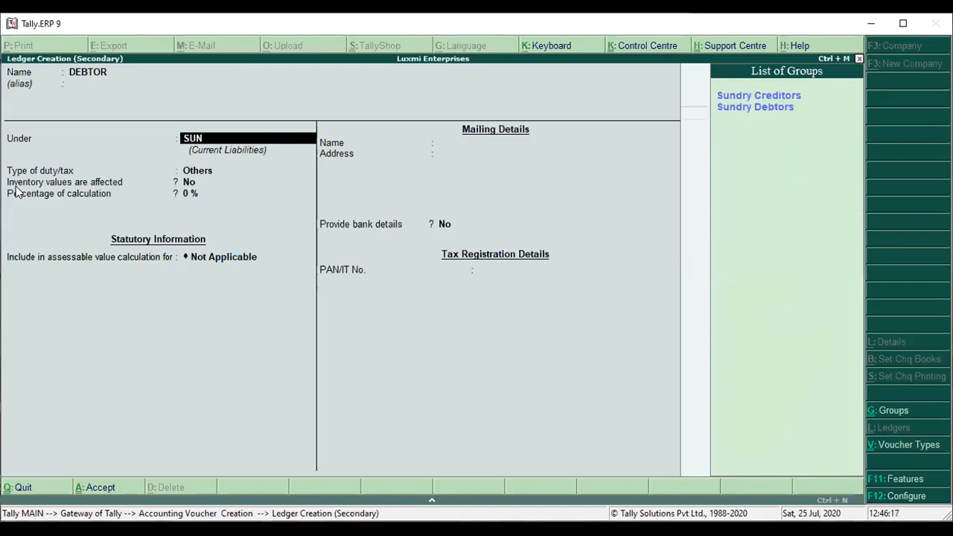
key("Down")
key("Return")
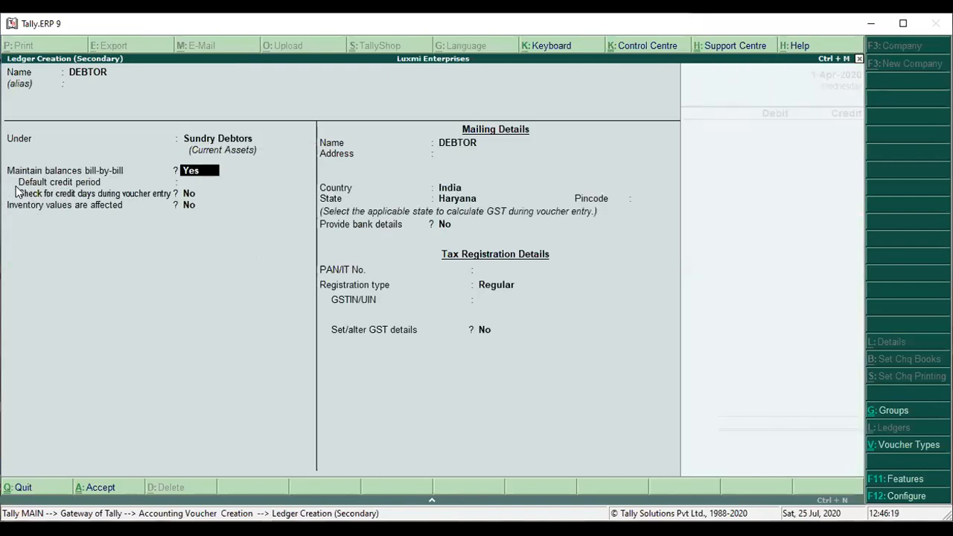
key("ctrl+a")
key("Return")
key("ctrl+a")
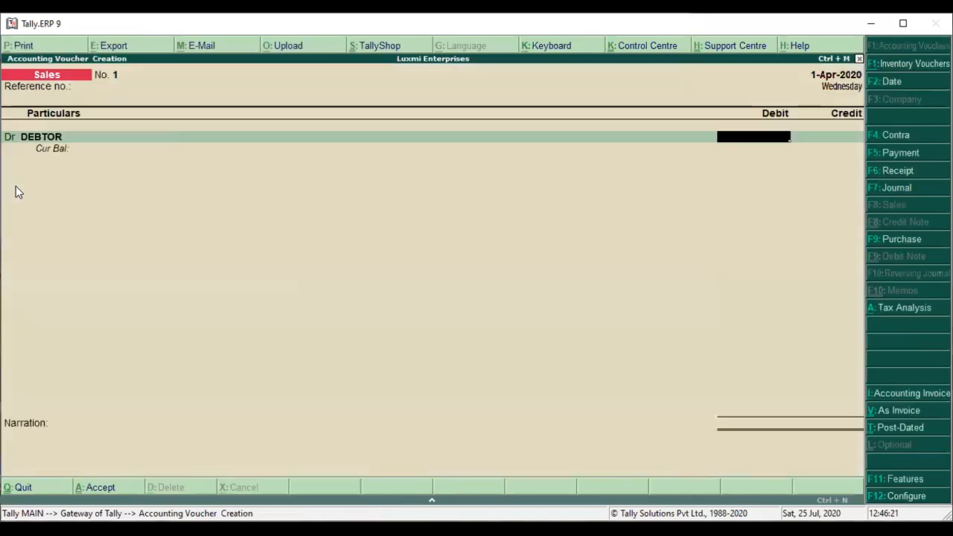
Debit DEBTOR with 60,000 and allocate the amount to New Ref 1 in the bill-wise details.
type("60000")
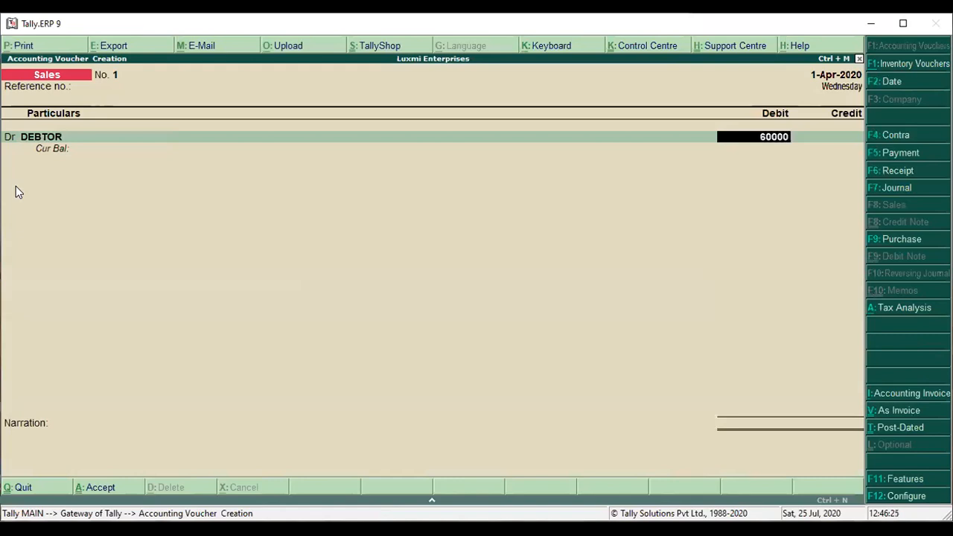
key("Return")
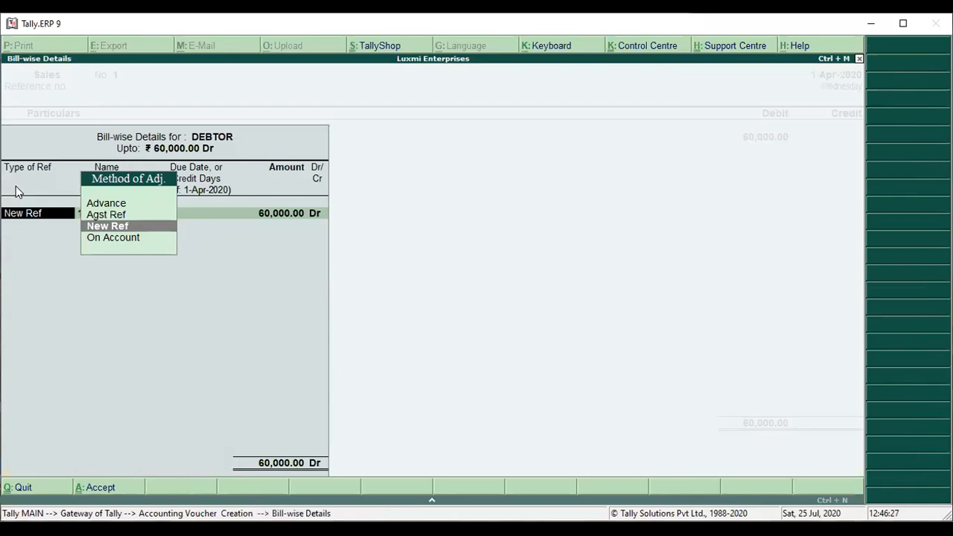
key("Return")
key("Return")
key("Return")
key("Return")
key("Return")
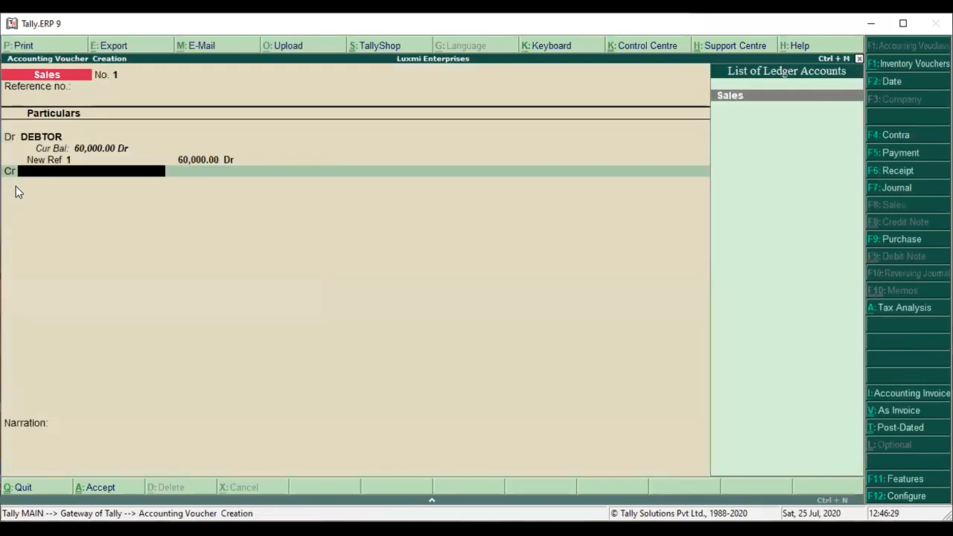
Choose Sales for the credit line and rename that ledger to Sales @ 12 % LOCAL.
key("Return")
key("Escape")
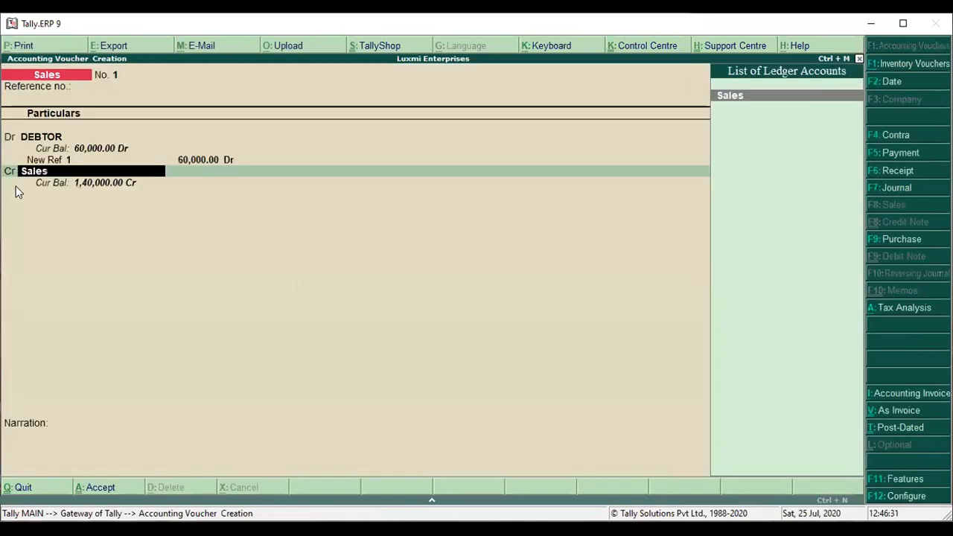
key("ctrl+Return")
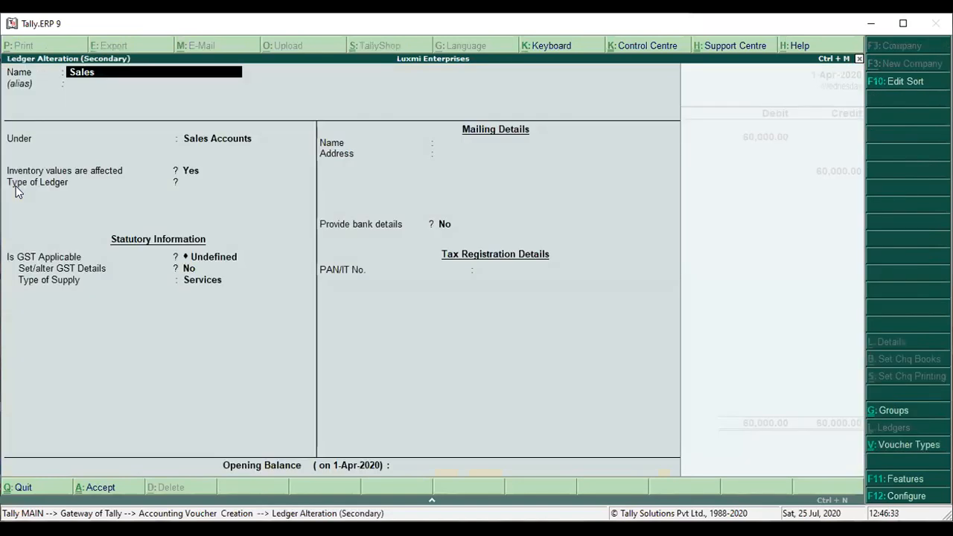
type("@ 12 %")
key("Return")
key("Return")
key("BackSpace")
key("BackSpace")
type("LOWA")
key("BackSpace")
key("BackSpace")
type("CAL")
key("Return")
key("Return")
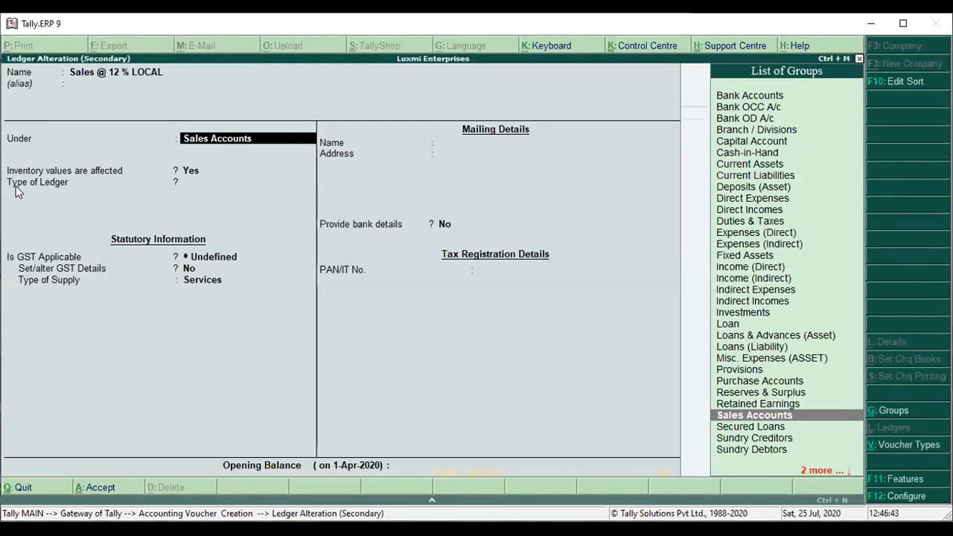
Set the sales ledger's type to Not Applicable and GST to Applicable, and open its GST details with blank HSN/SAC fields.
key("Return")
key("Return")
key("Return")
key("Return")
key("BackSpace")
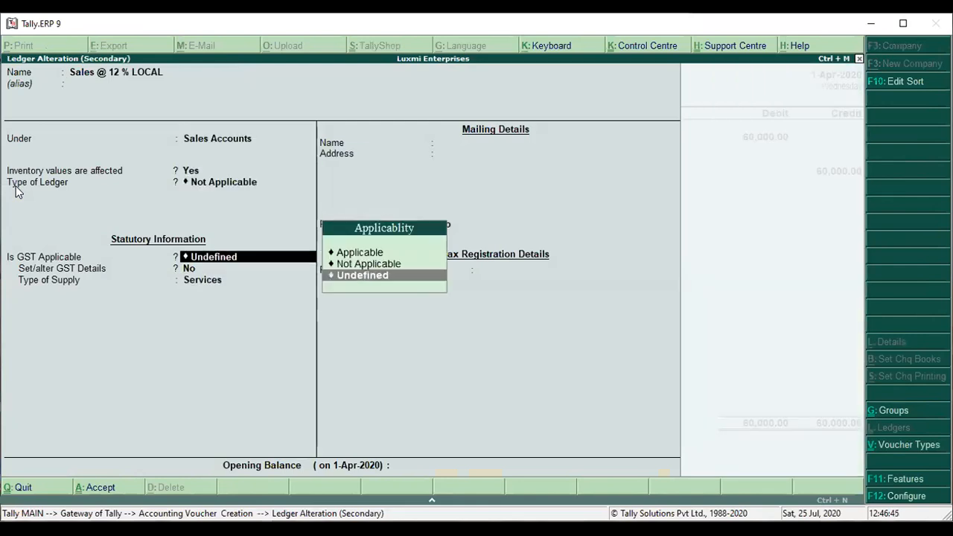
key("Up")
key("Up")
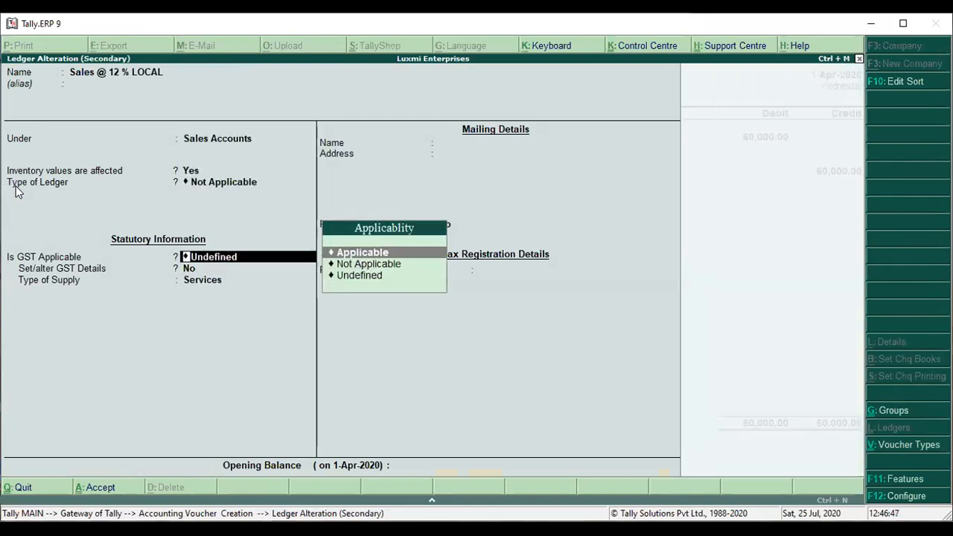
key("Return")
key("y")
key("Return")
key("Return")
key("Return")
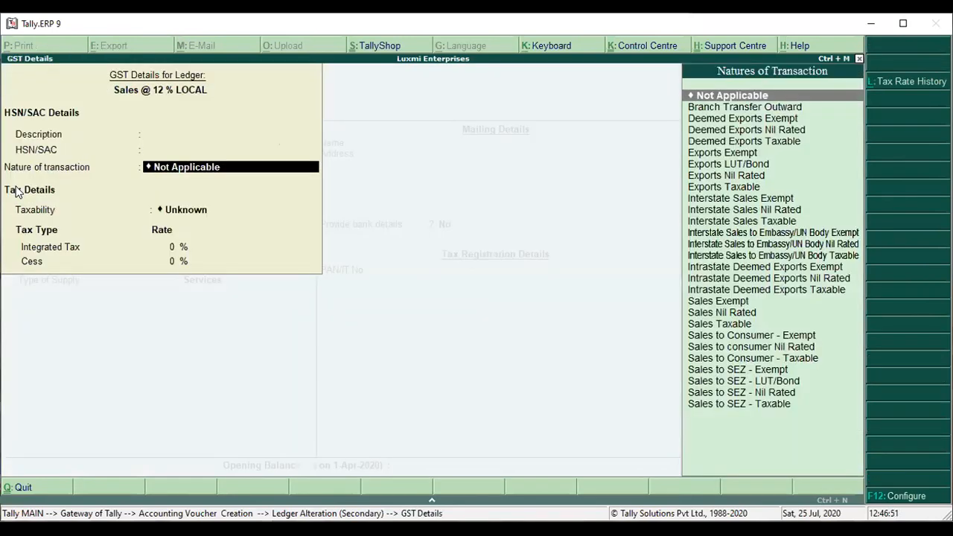
Set the sales ledger's nature of transaction to Sales Taxable with 12% integrated tax and 0% cess.
type("SAL")
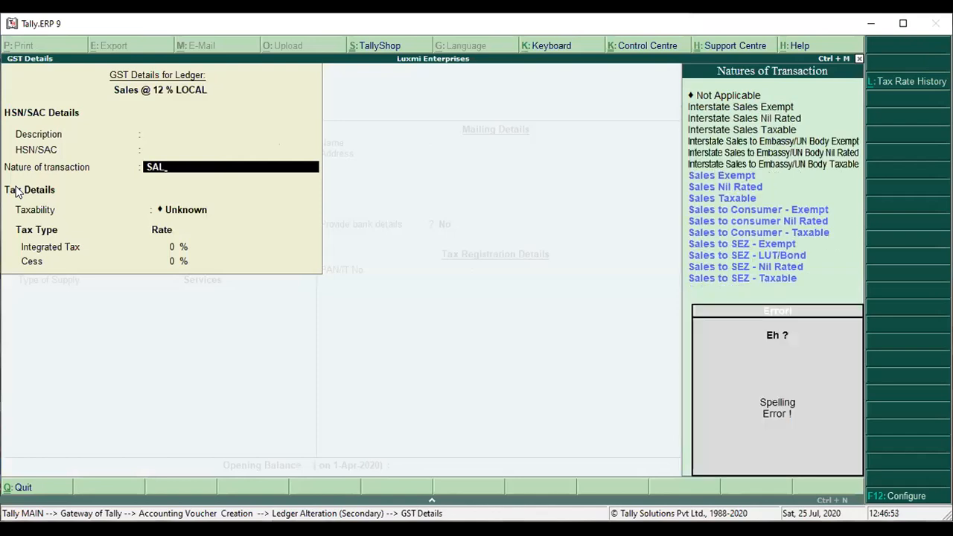
key("Down")
key("Down")
key("Return")
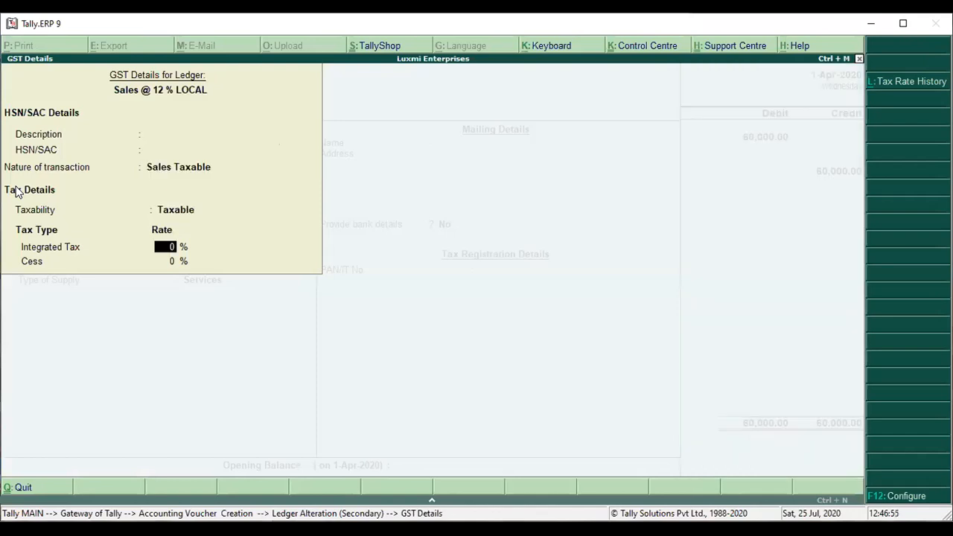
type("12")
key("Return")
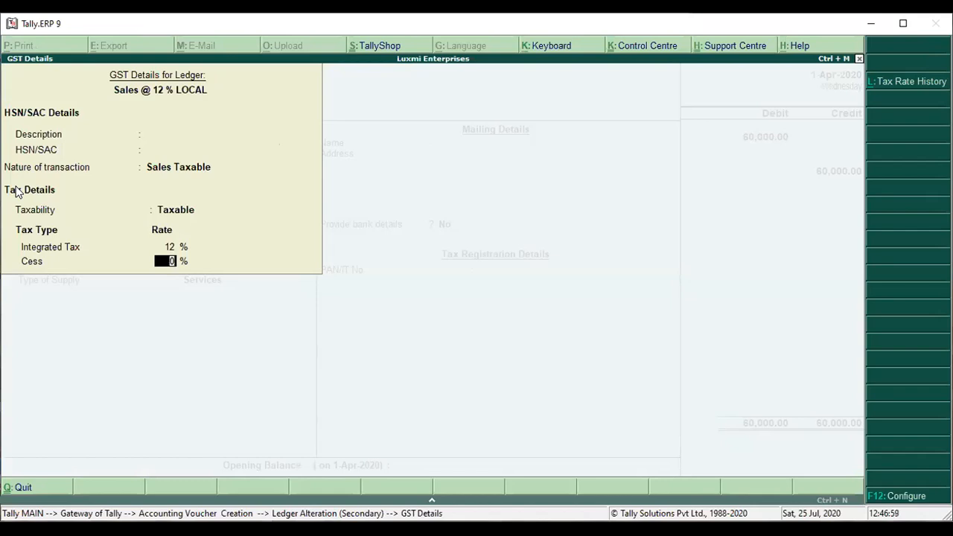
key("Return")
Set the sales ledger's type of supply to Goods and save the ledger.
key("Up")
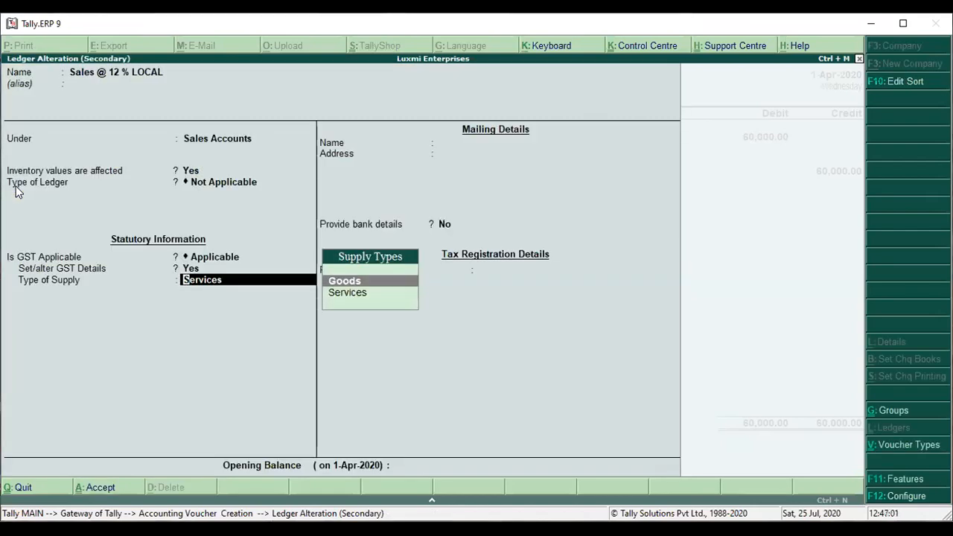
key("Return")
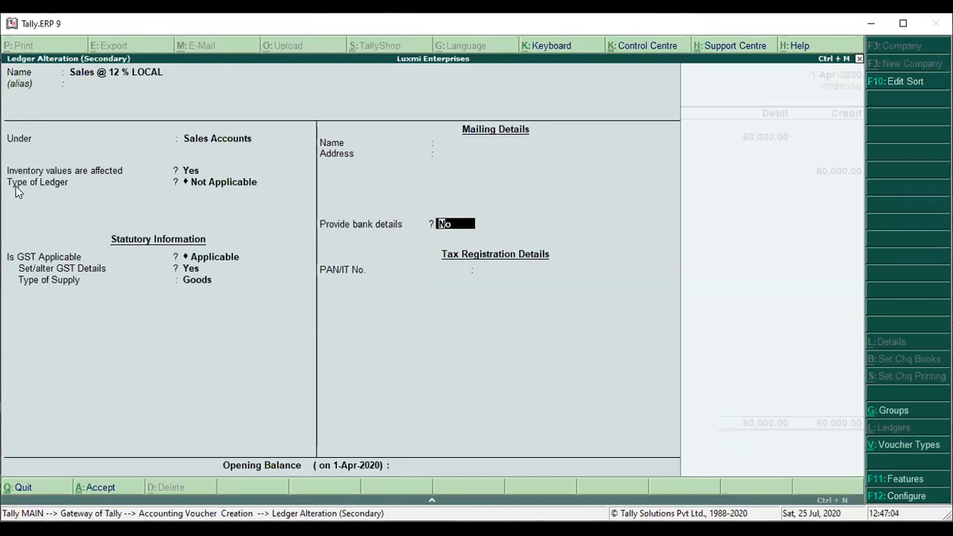
key("Return")
key("Return")
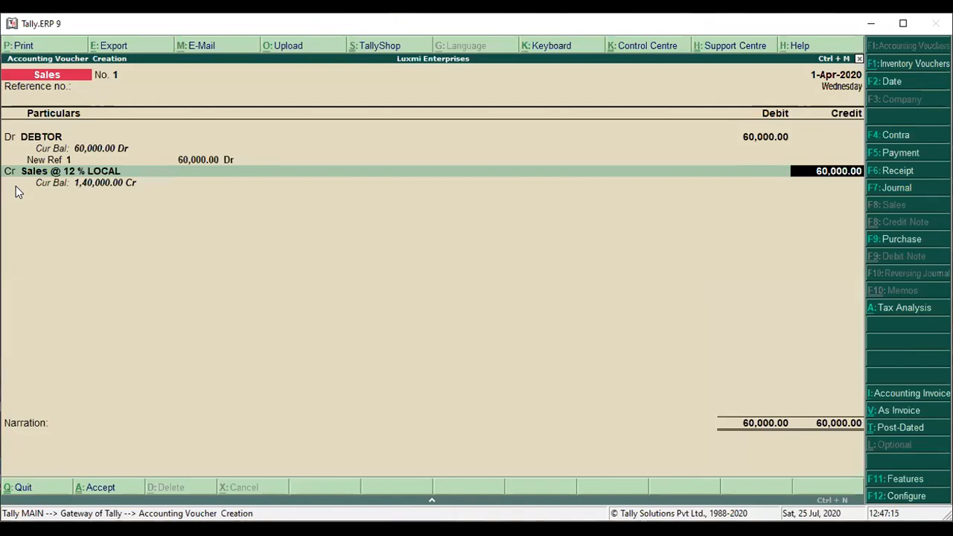
Calculate 60000*12% in the built-in calculator and return to the sales voucher.
key("ctrl+n")
type("60")
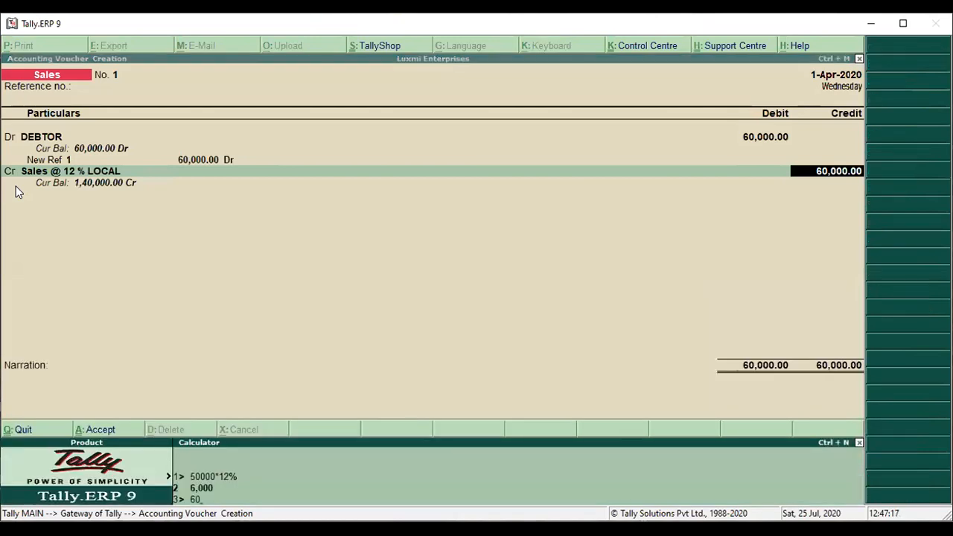
type("000*12")
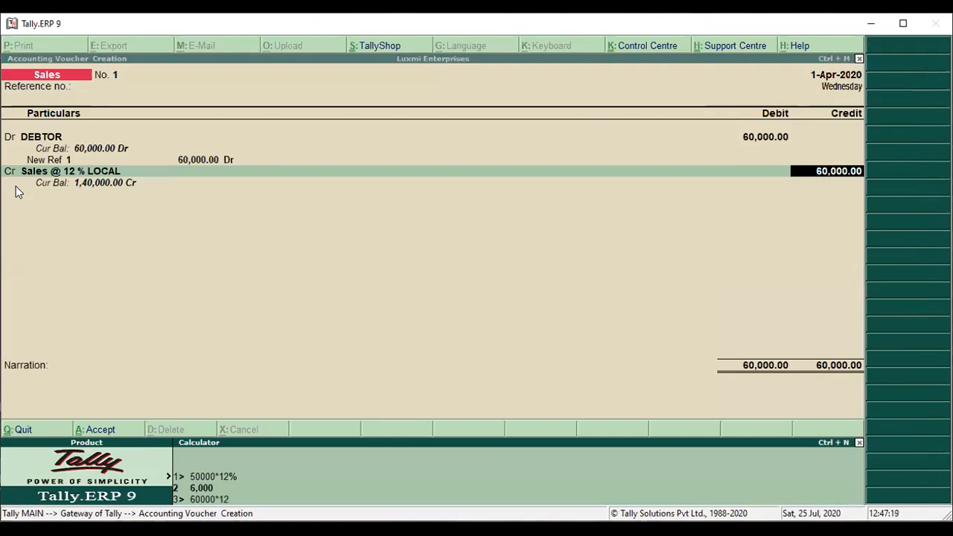
type("%")
key("Return")
key("Escape")
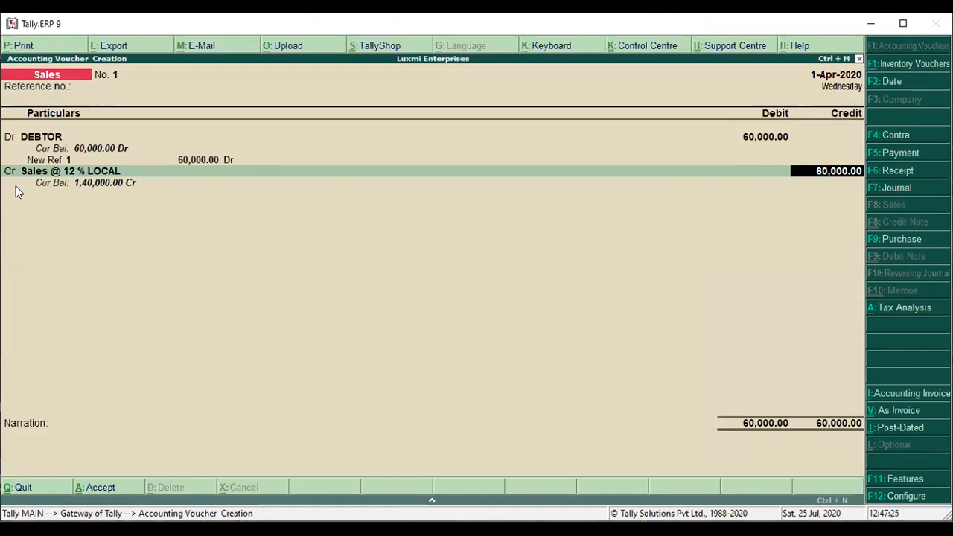
Go back to the DEBTOR line of the sales voucher and set its debit amount to 67,200.
key("BackSpace")
key("BackSpace")
key("BackSpace")
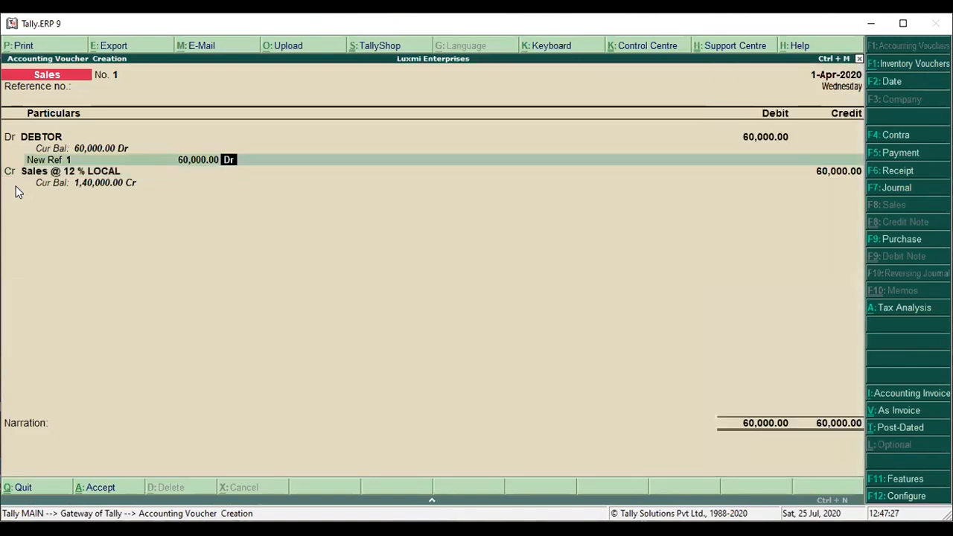
key("BackSpace")
key("BackSpace")
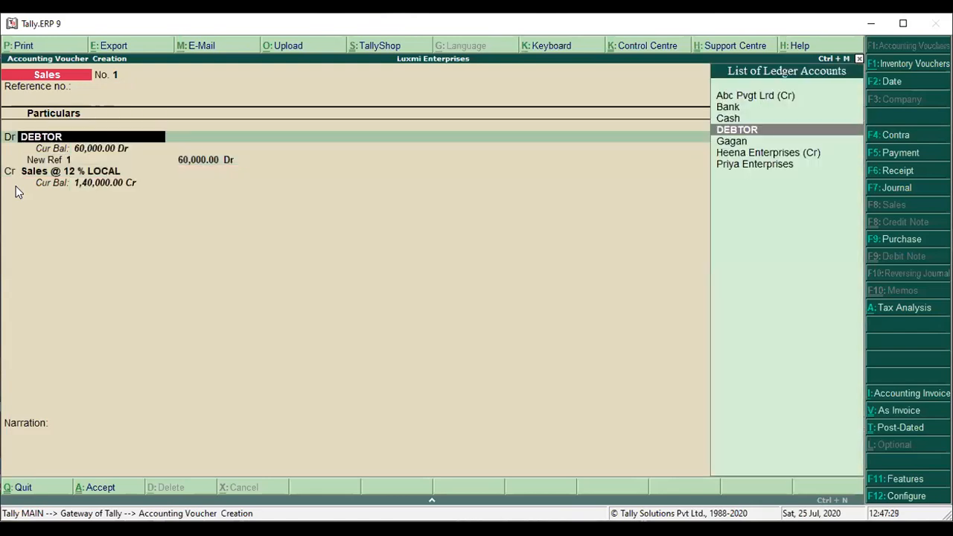
key("Return")
key("Escape")
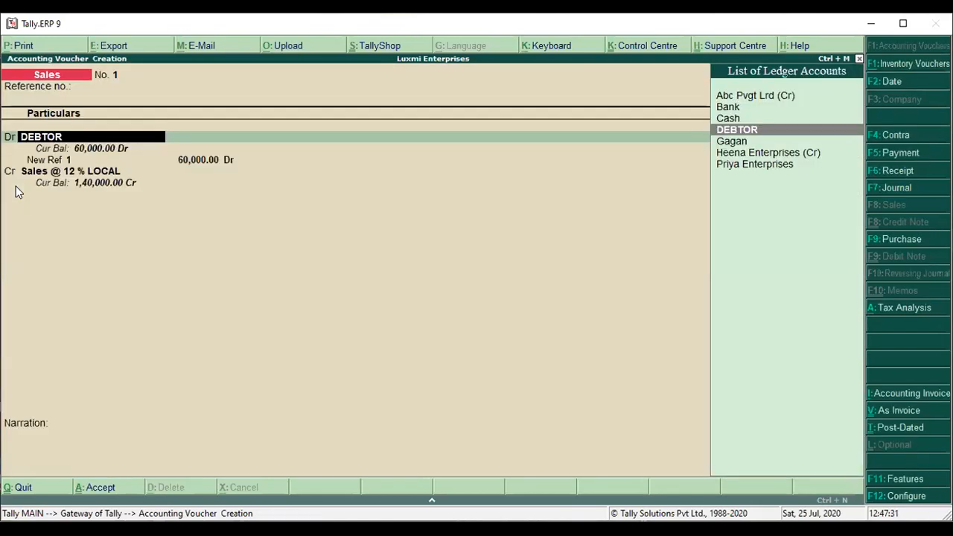
key("Return")
key("Return")
key("Return")
key("Return")
key("Return")
key("Return")
key("Return")
type("67200")
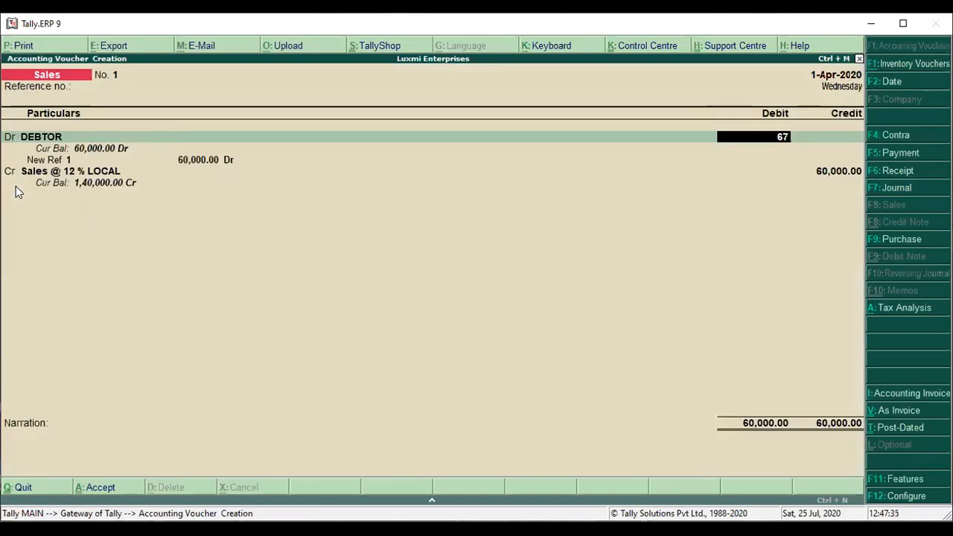
key("Return")
Allocate 67,200 Dr to the debtor's New Ref 1 and set the Sales @ 12 % LOCAL credit to 60,000.
key("Return")
key("Return")
key("Return")
key("Return")
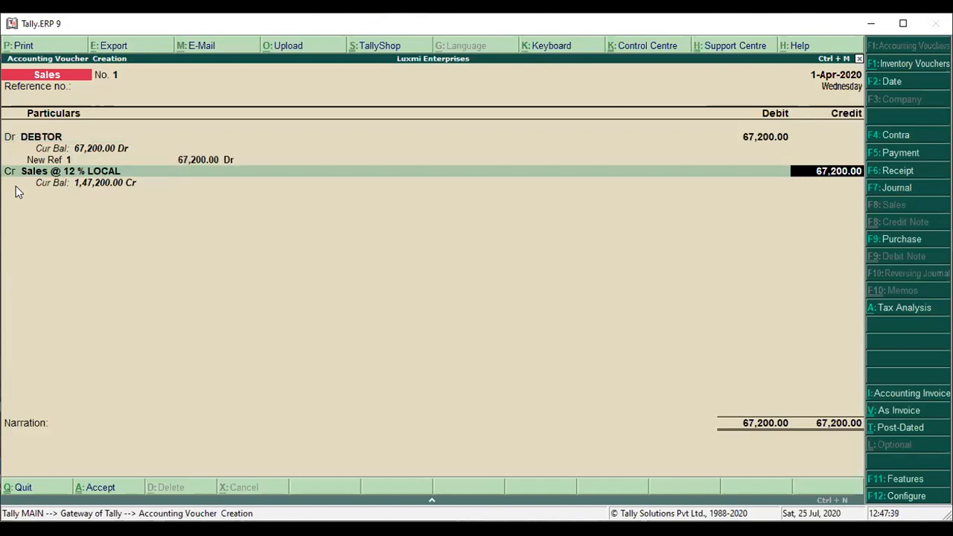
type("60000")
key("Return")
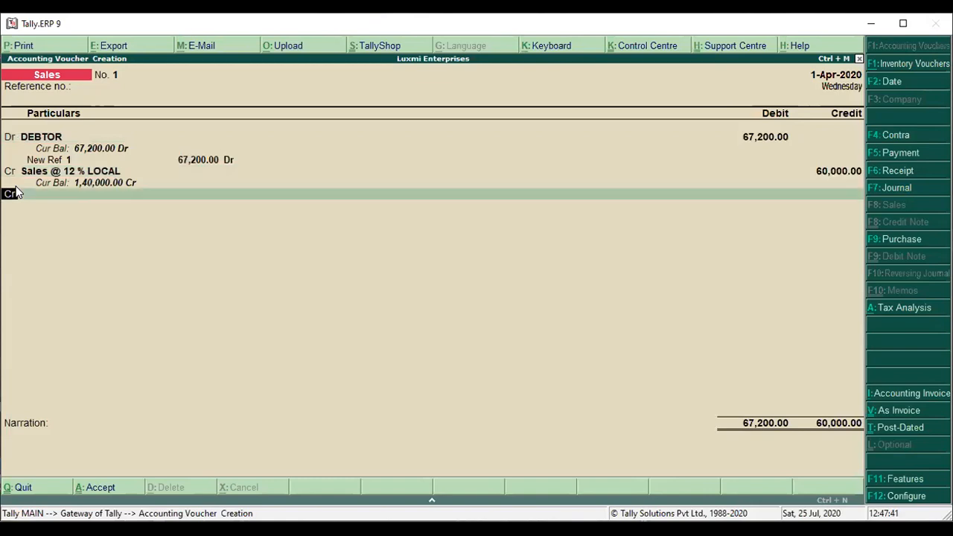
Add a credit line for the Cgst 6% ledger with an amount of 3,600.
key("Return")
key("Down")
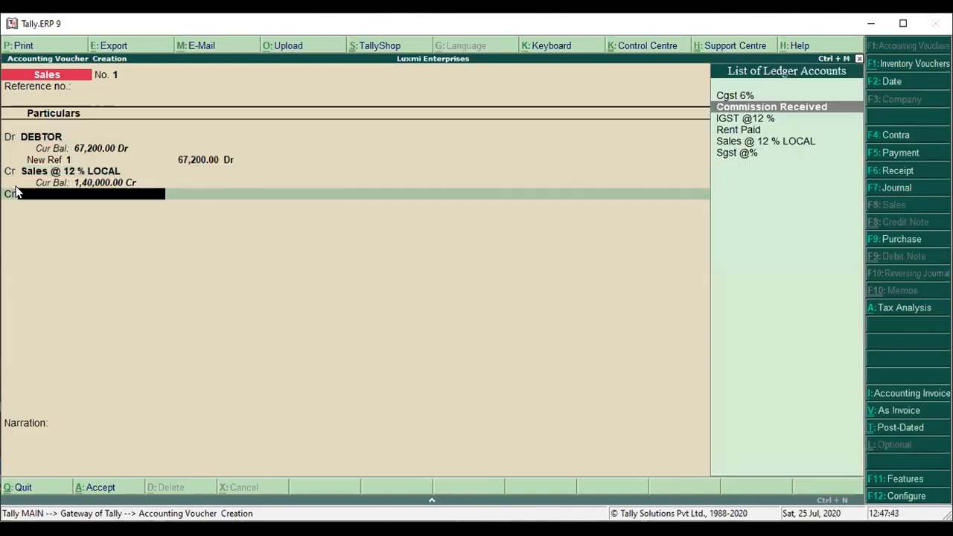
key("Down")
key("Up")
key("Up")
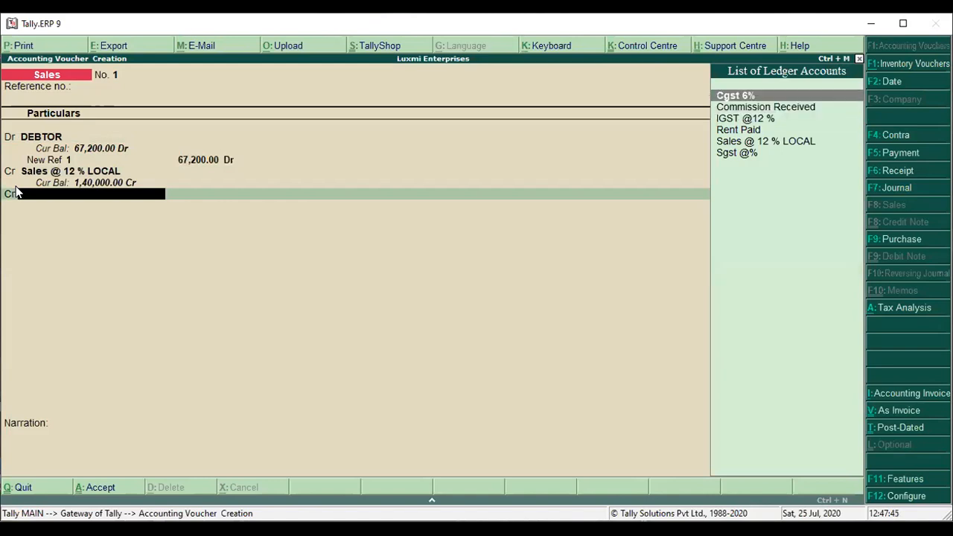
key("Return")
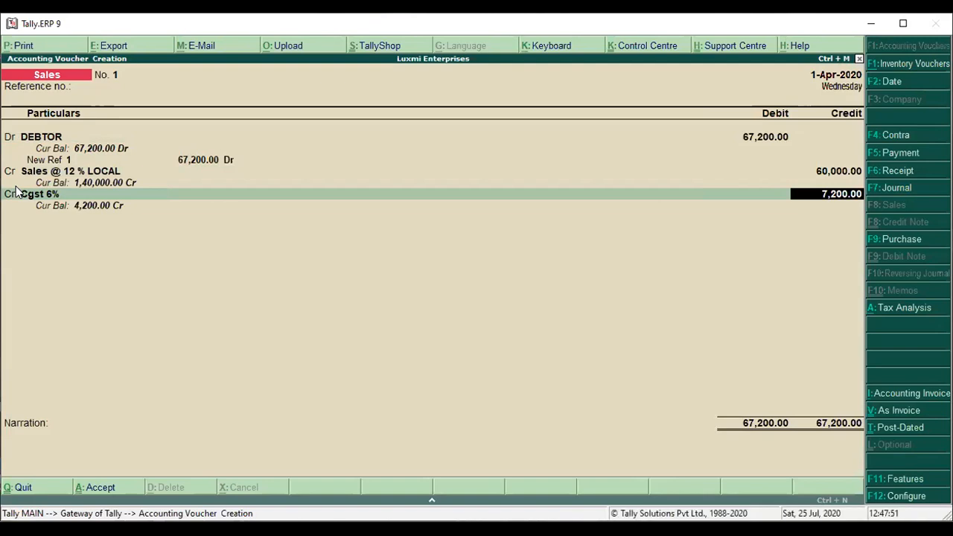
type("3,6")
type("00")
key("Return")
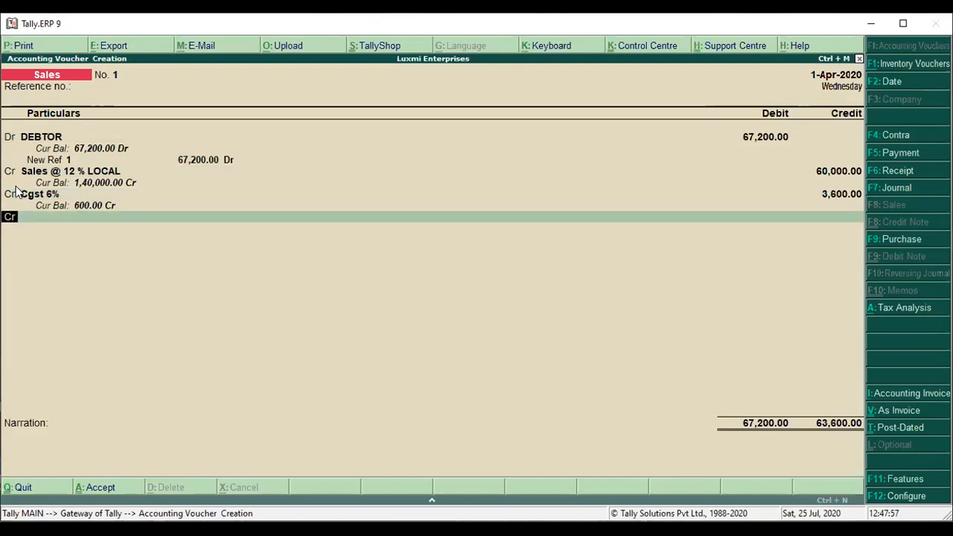
Add a credit line for the Sgst @% ledger with 3,600 and save the sales voucher with a blank narration.
key("Return")
type("sg")
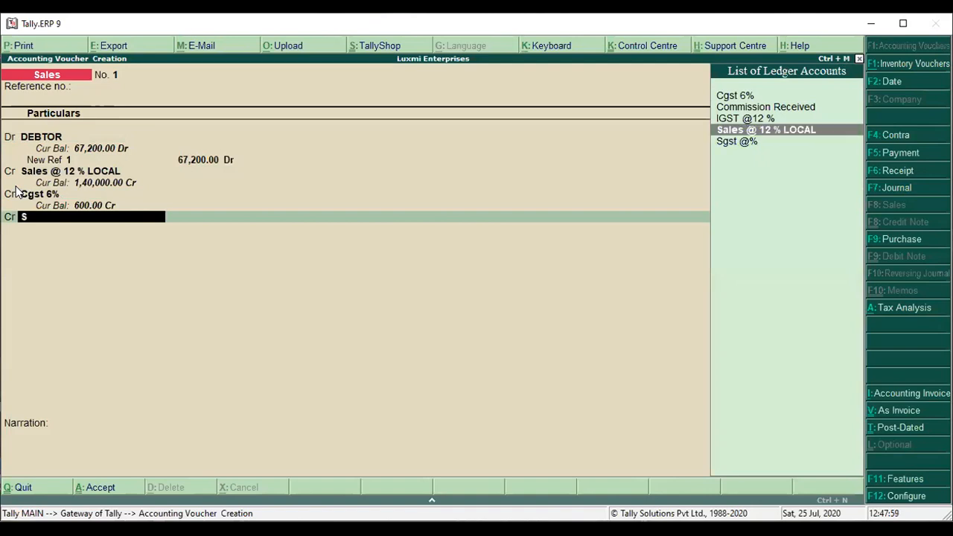
key("Return")
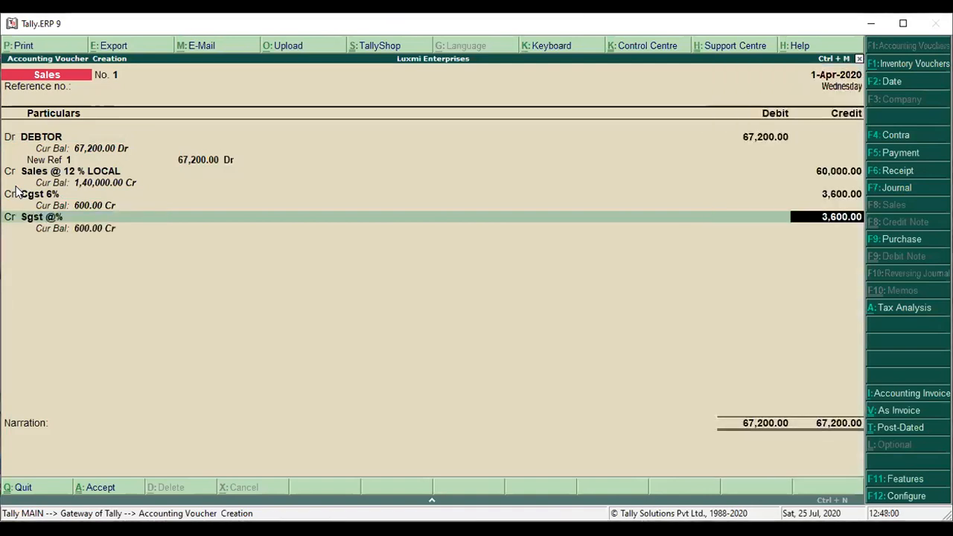
key("Return")
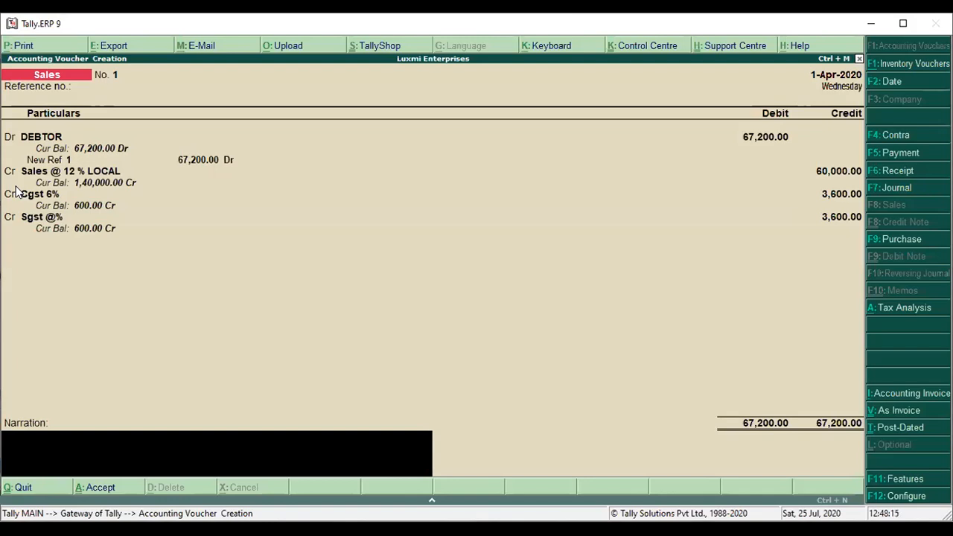
key("Return")
key("Return")
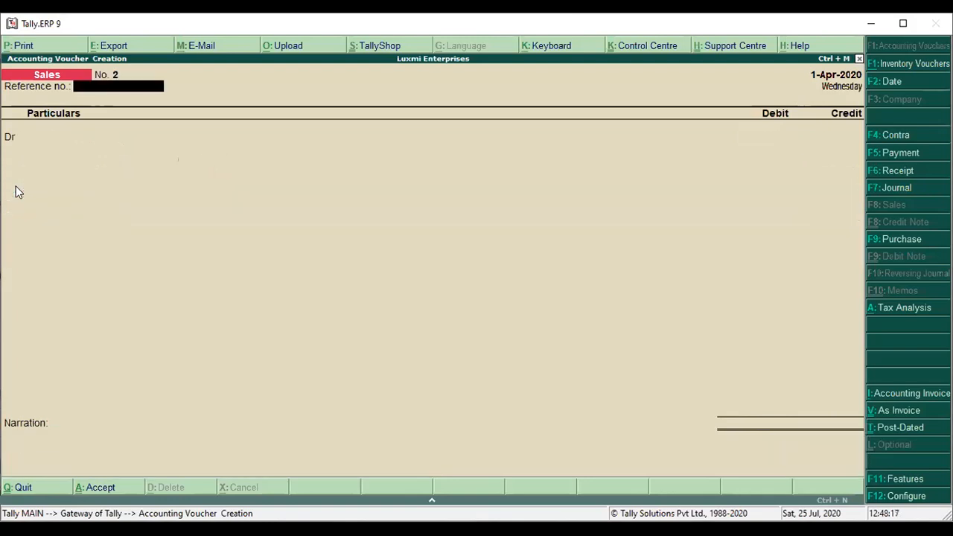